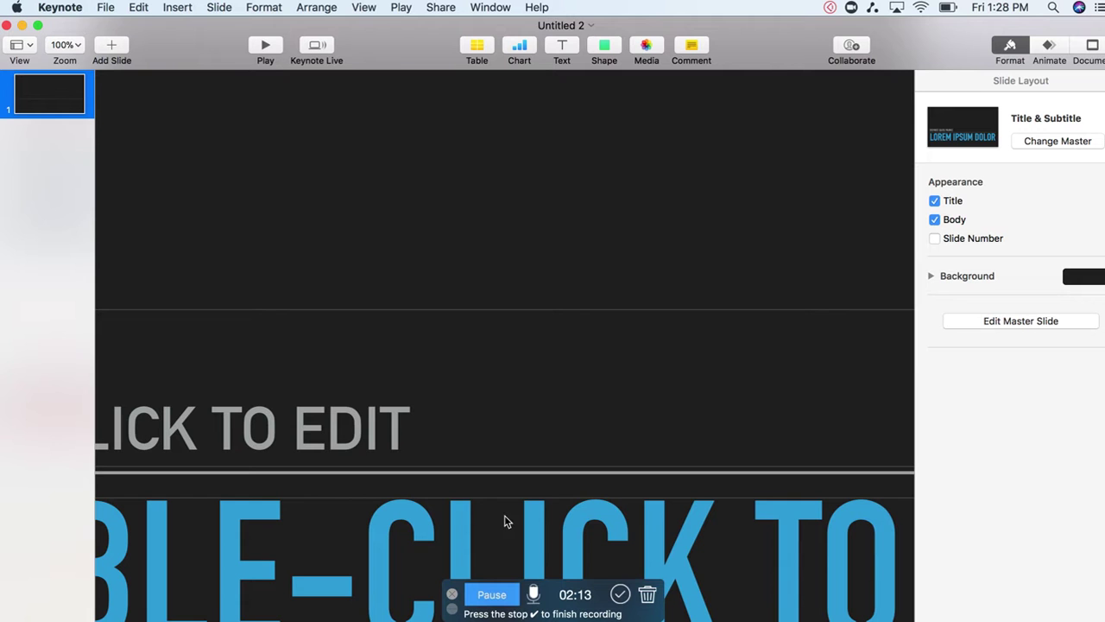
- Enter "HOW TO MAKE VIDEO WITH KEYNOTE" as the slide title and "ANIMATION" as the subtitle
click(78, 50)
click(78, 80)
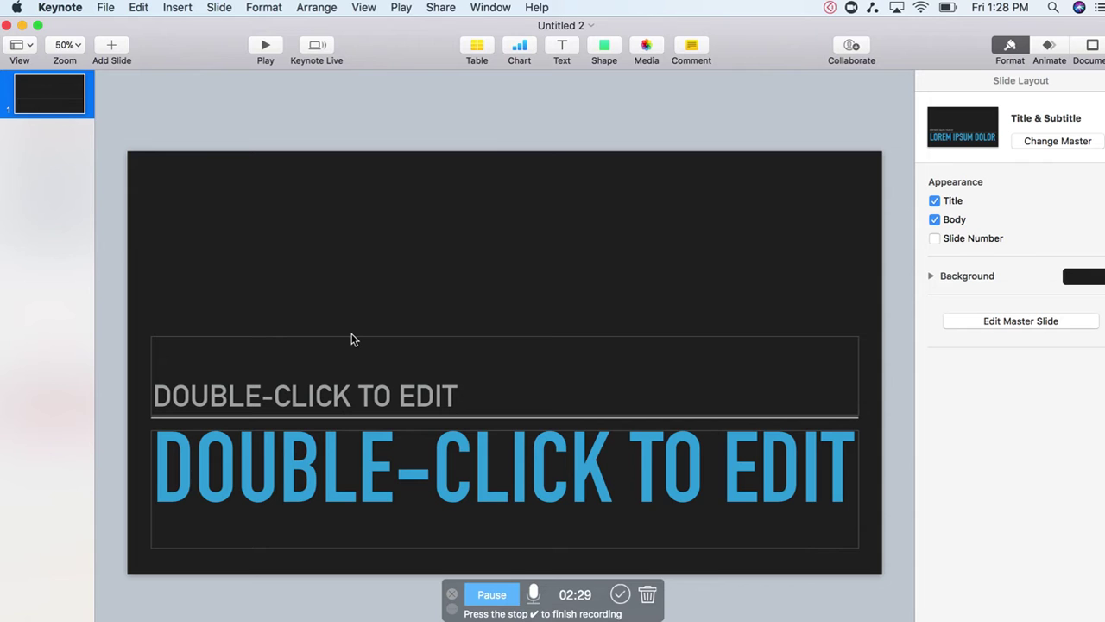
click(384, 458)
click(385, 457)
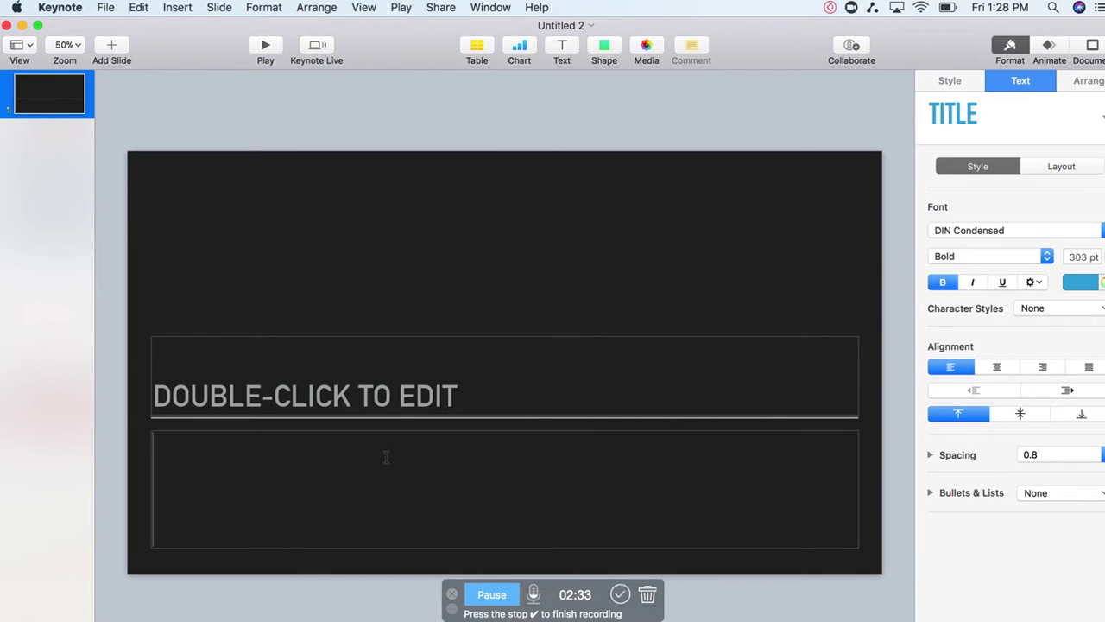
text(HOW TO MA)
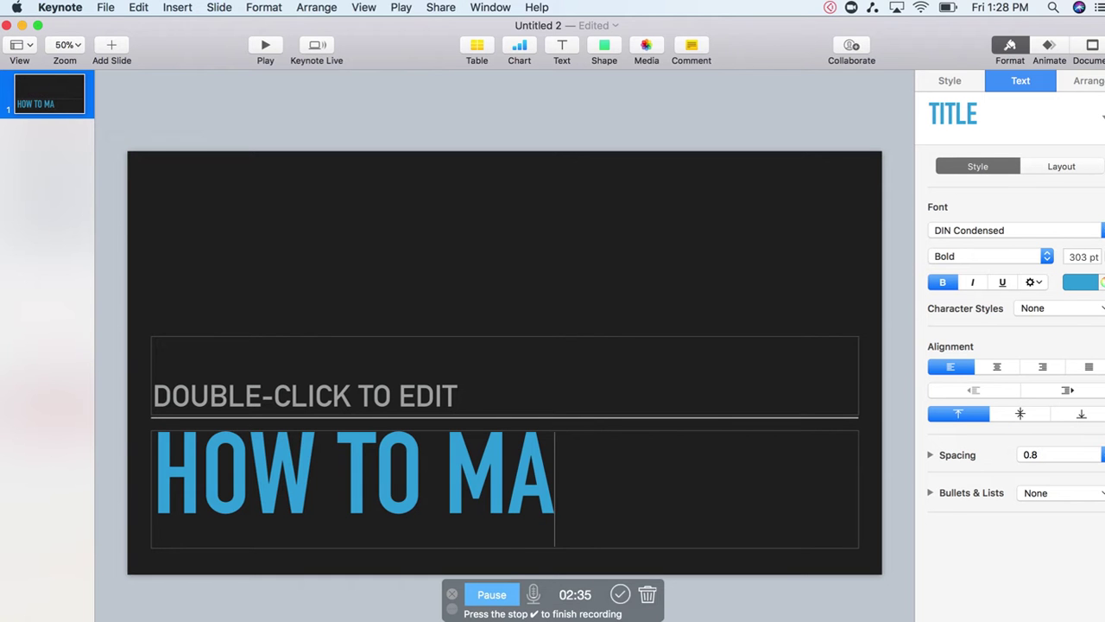
text(KE VIDEO WITH KEYNOTE)
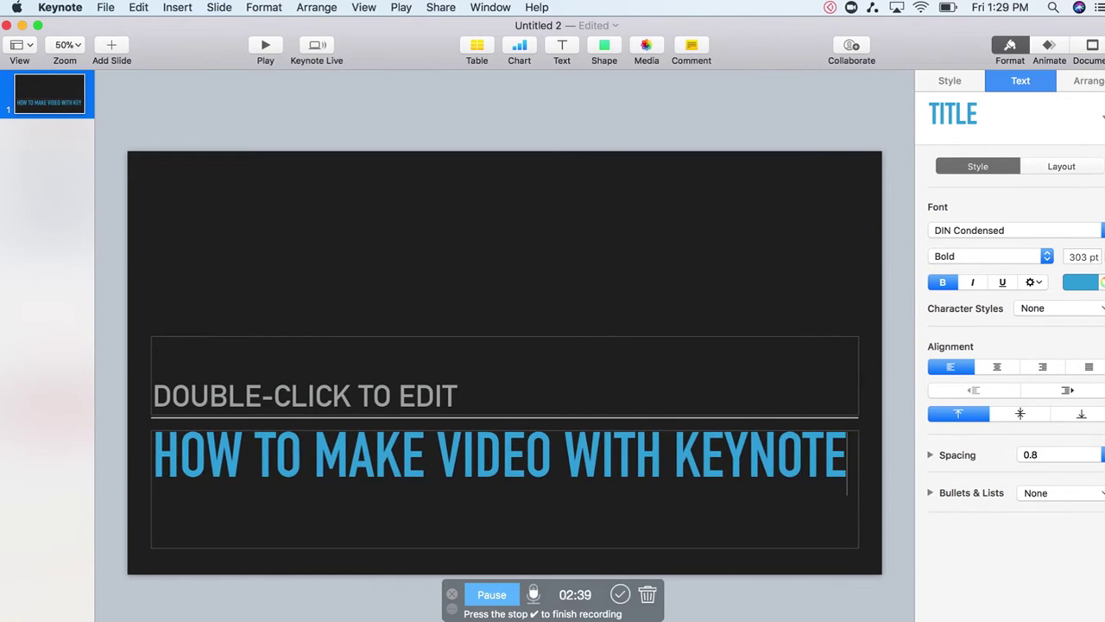
click(243, 386)
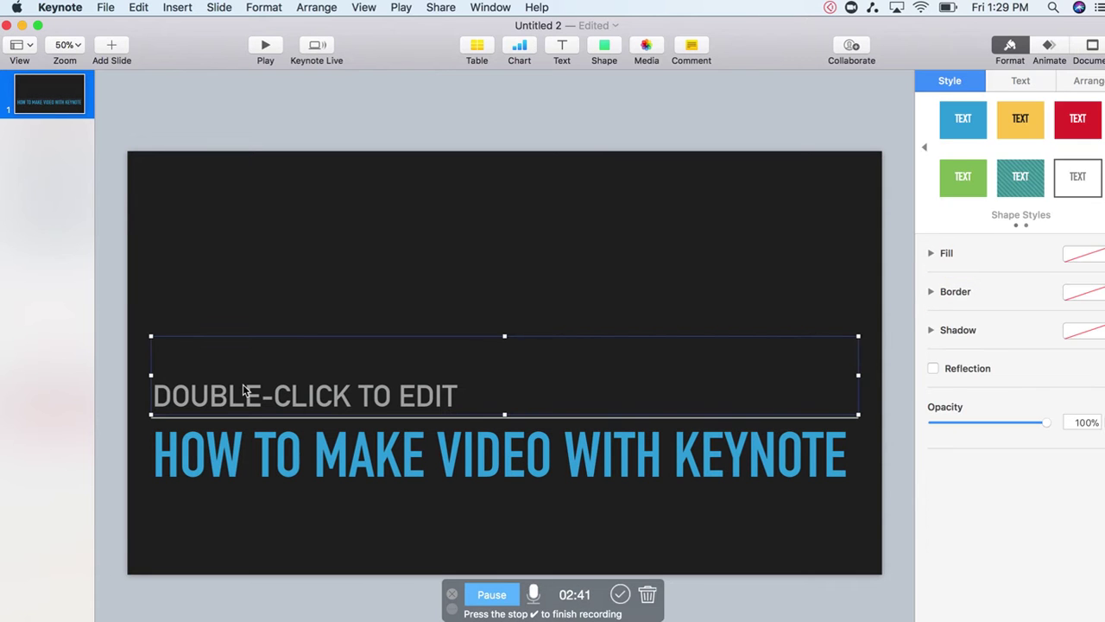
text(ANIMATION)
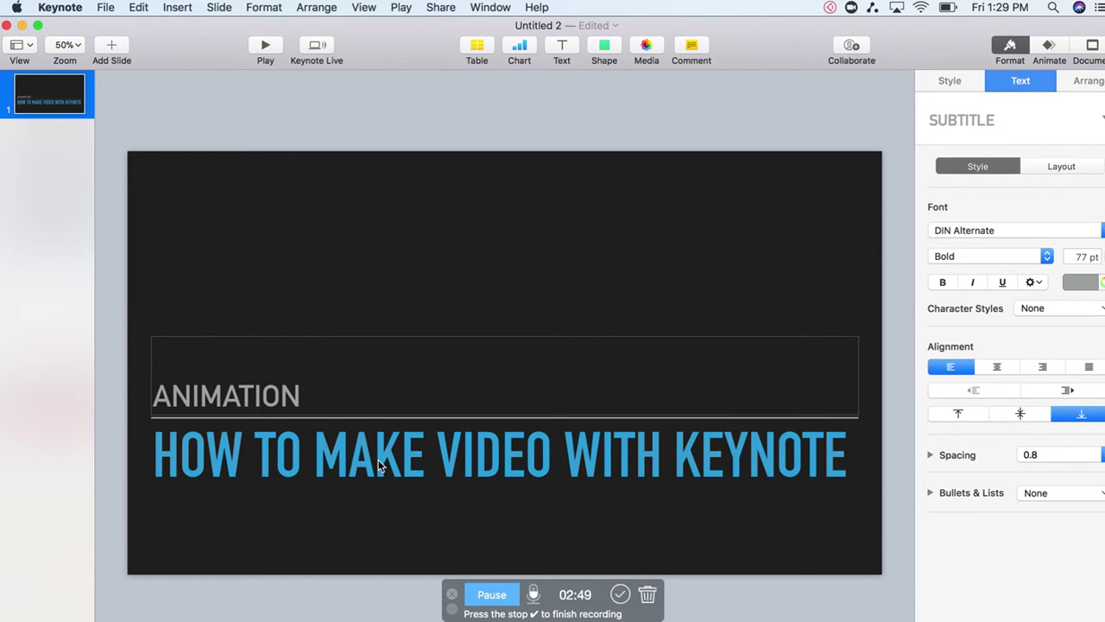
- Add a Typewriter build-in effect to the title with a duration of 2.75 s and preview it
click(402, 458)
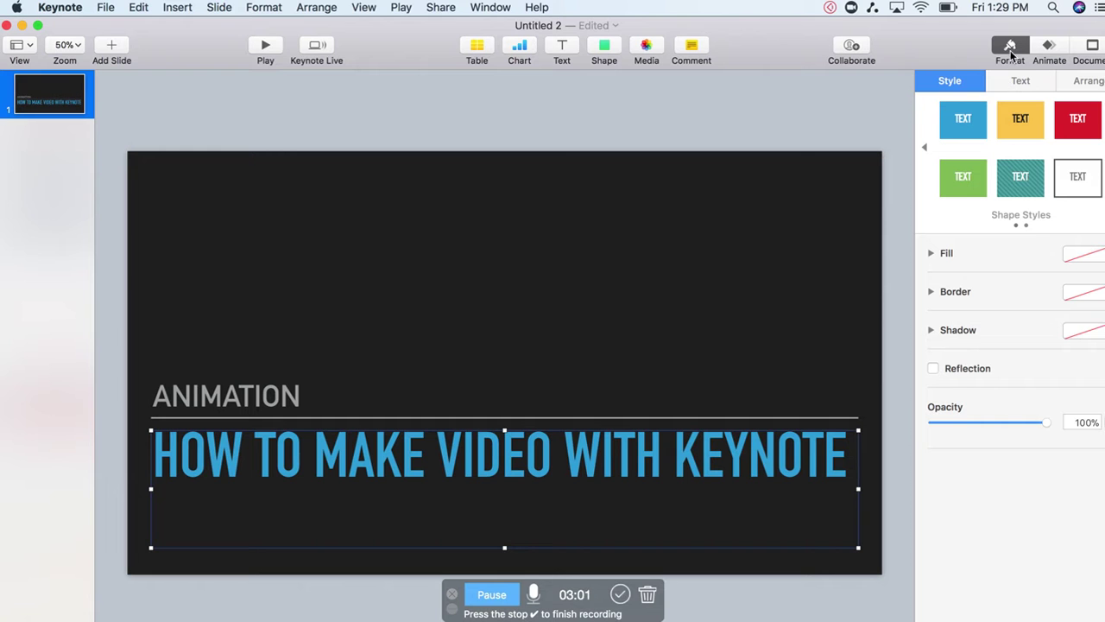
click(1050, 48)
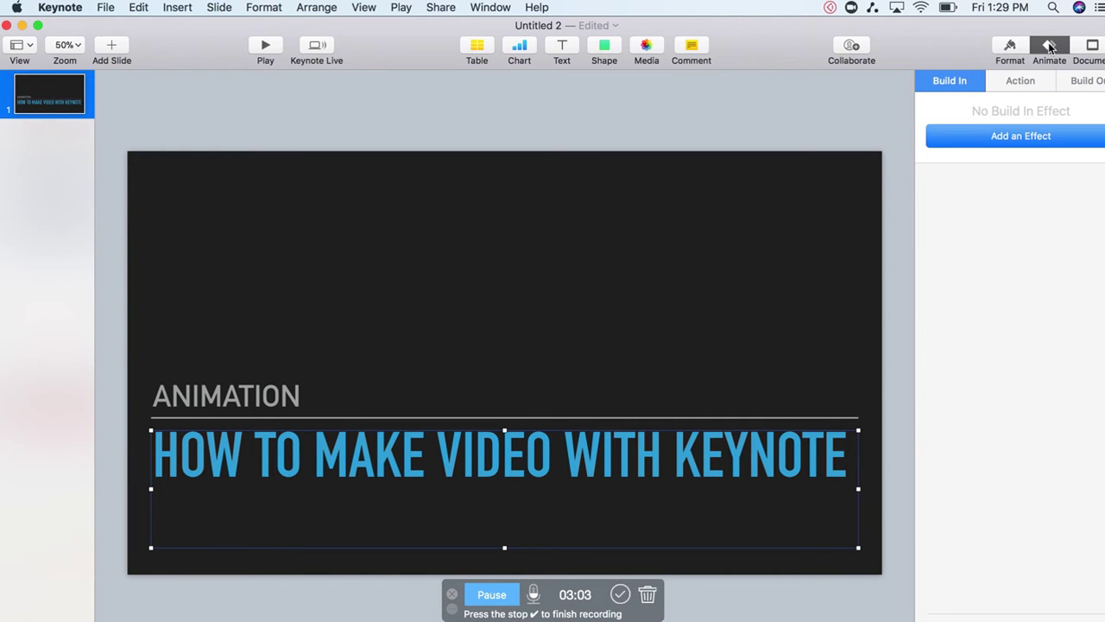
click(997, 138)
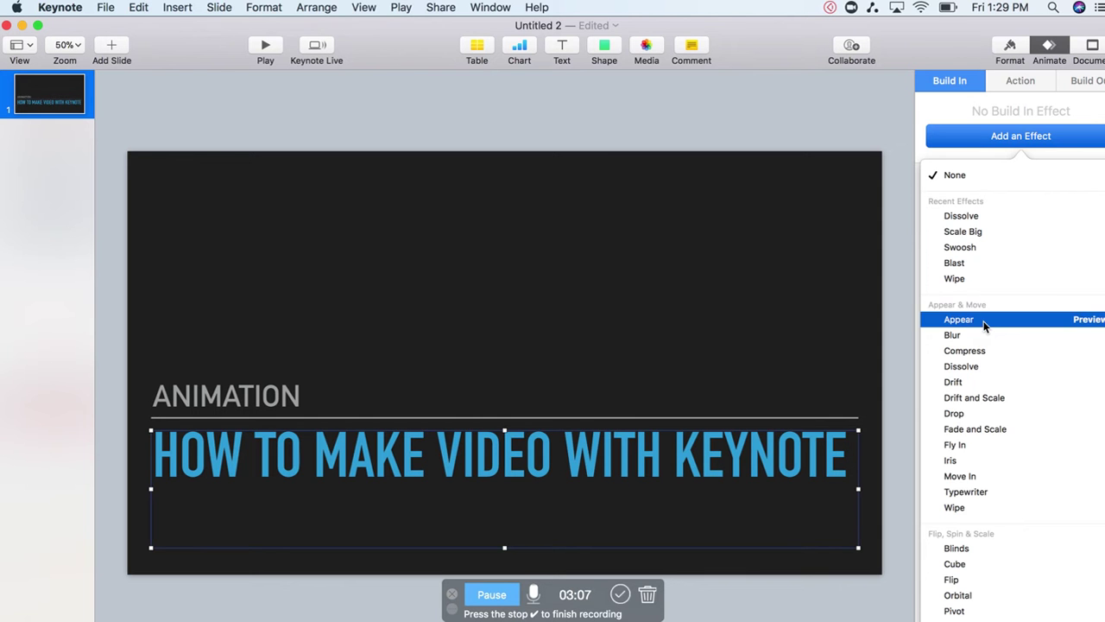
click(966, 491)
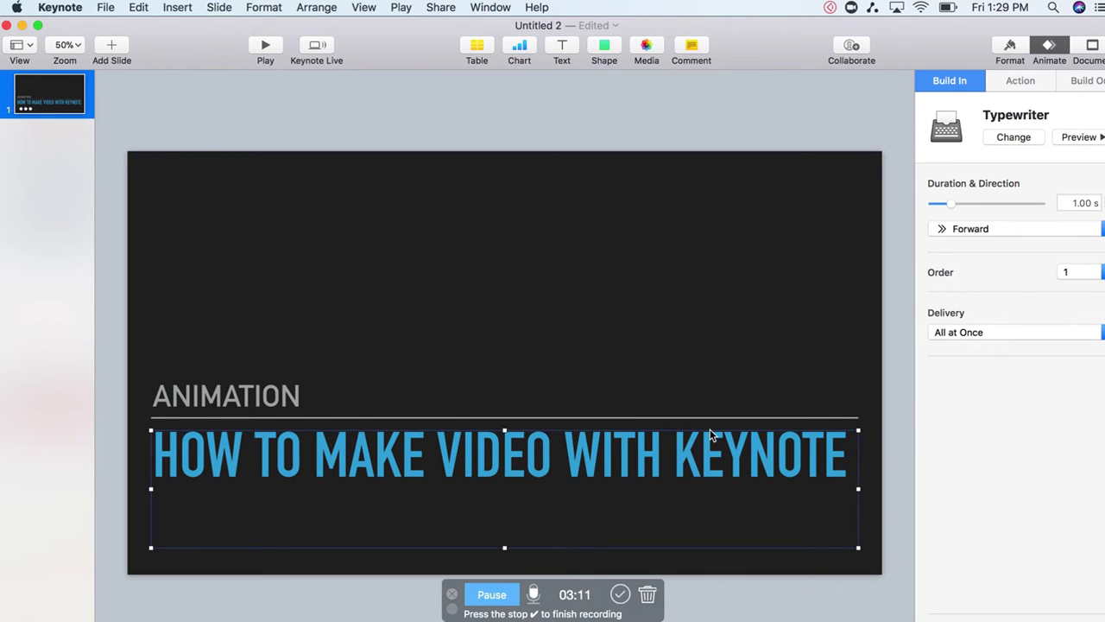
drag(954, 200, 969, 207)
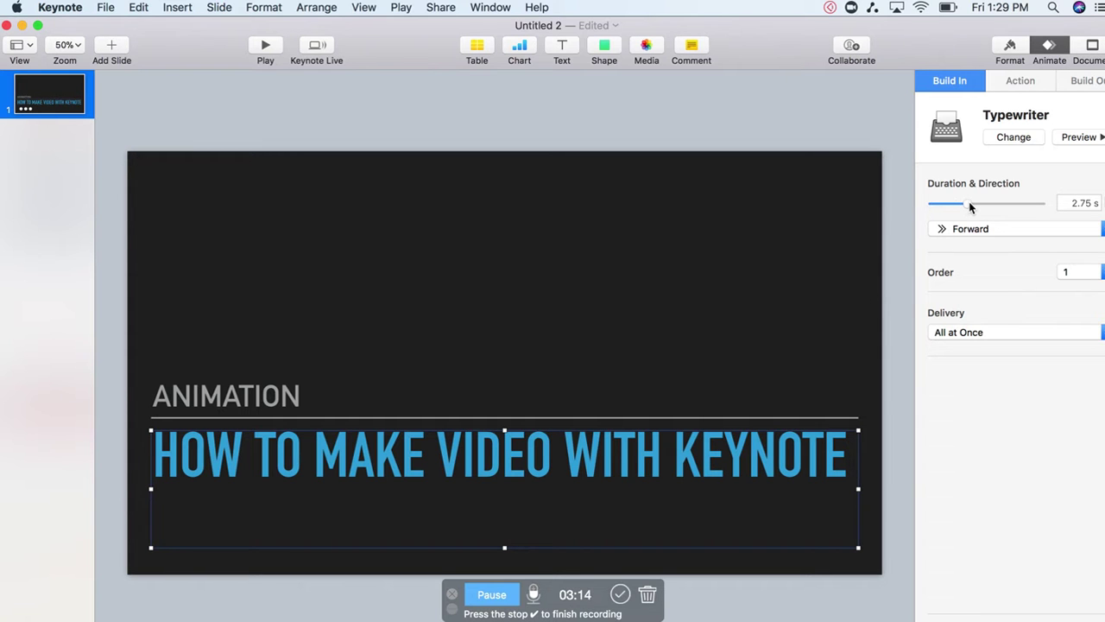
click(1078, 137)
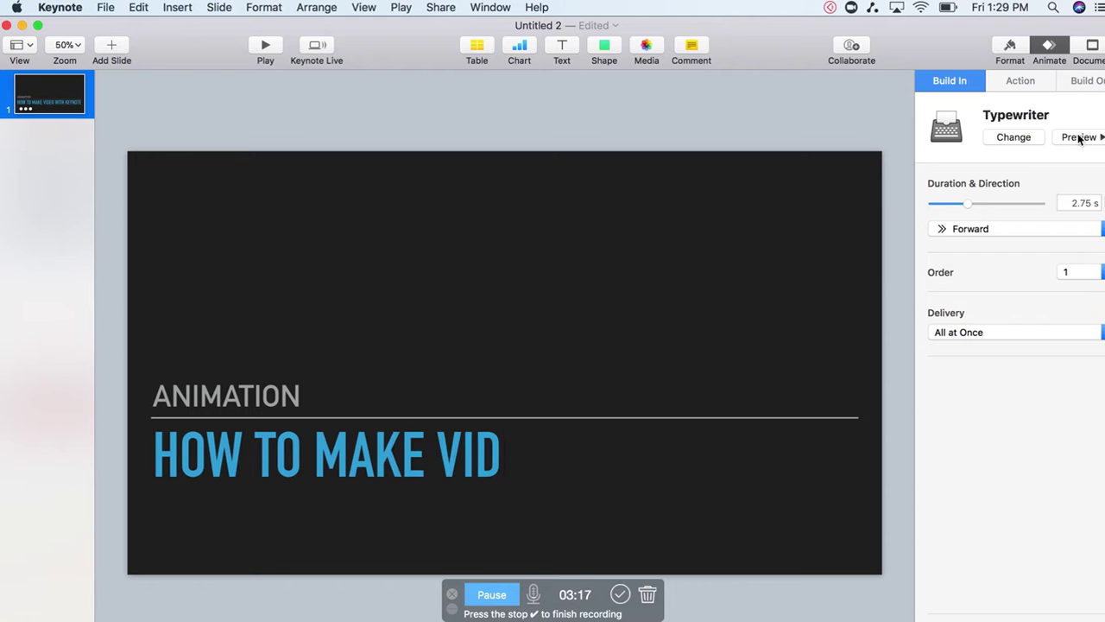
- Set the title's Typewriter effect direction to Backward and preview the animation
click(1052, 229)
click(1049, 249)
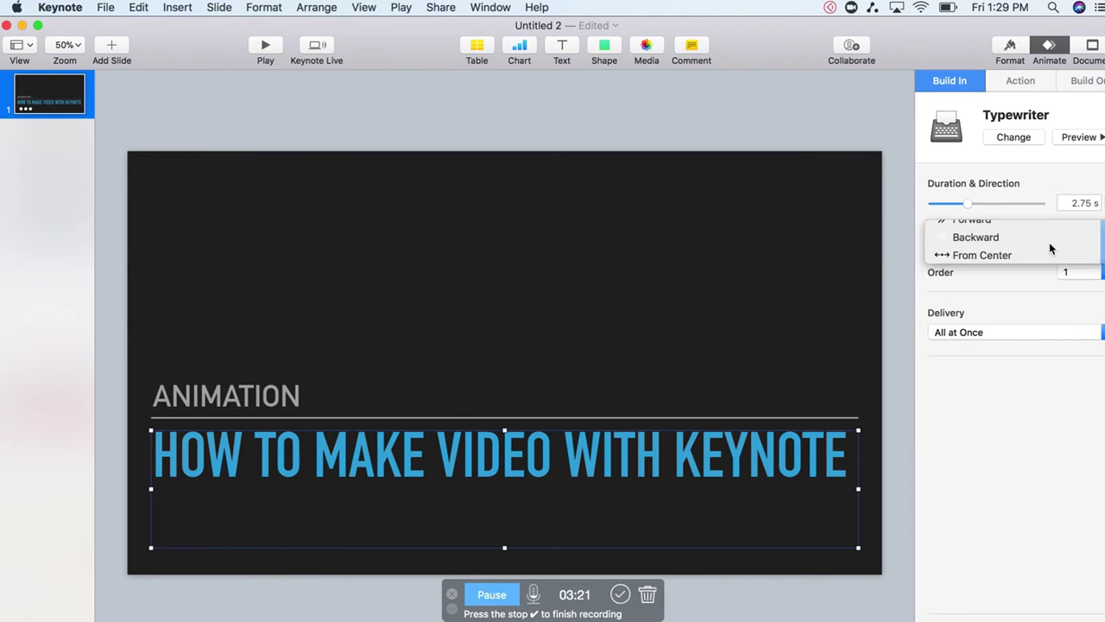
click(1078, 137)
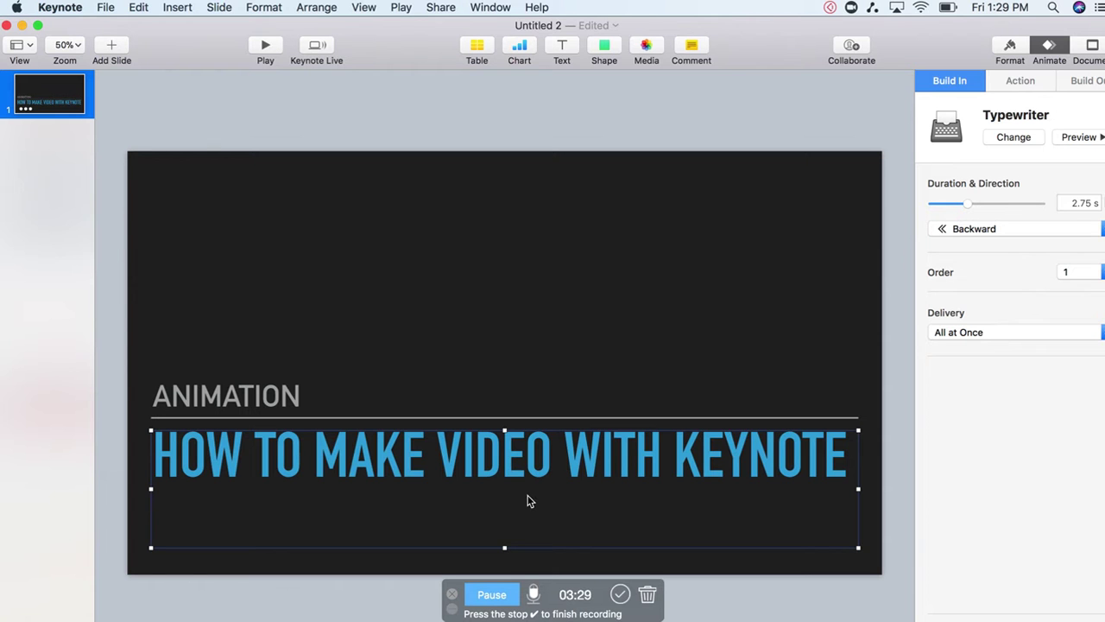
- Add a Dissolve build-in effect to the ANIMATION subtitle, set its duration to 3.75 s and preview it
click(348, 355)
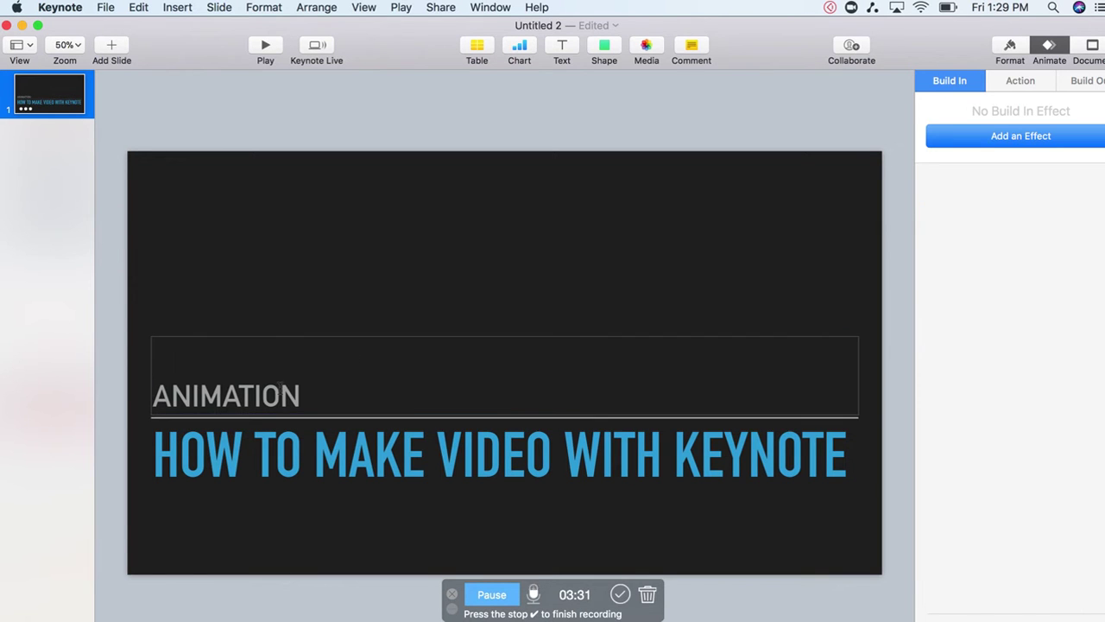
click(318, 393)
click(980, 142)
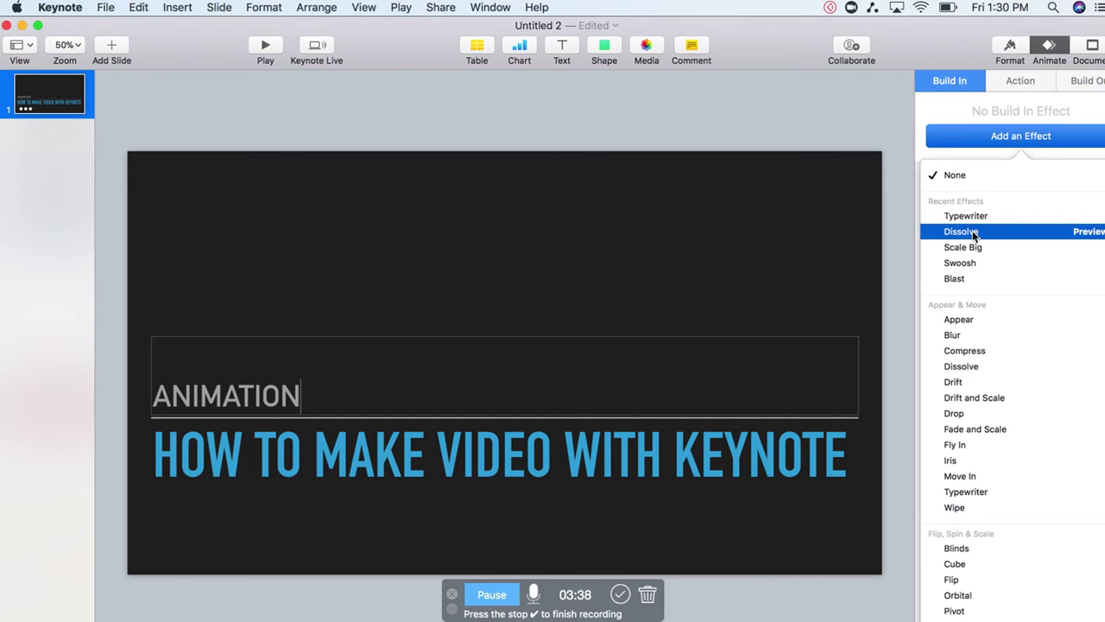
click(974, 233)
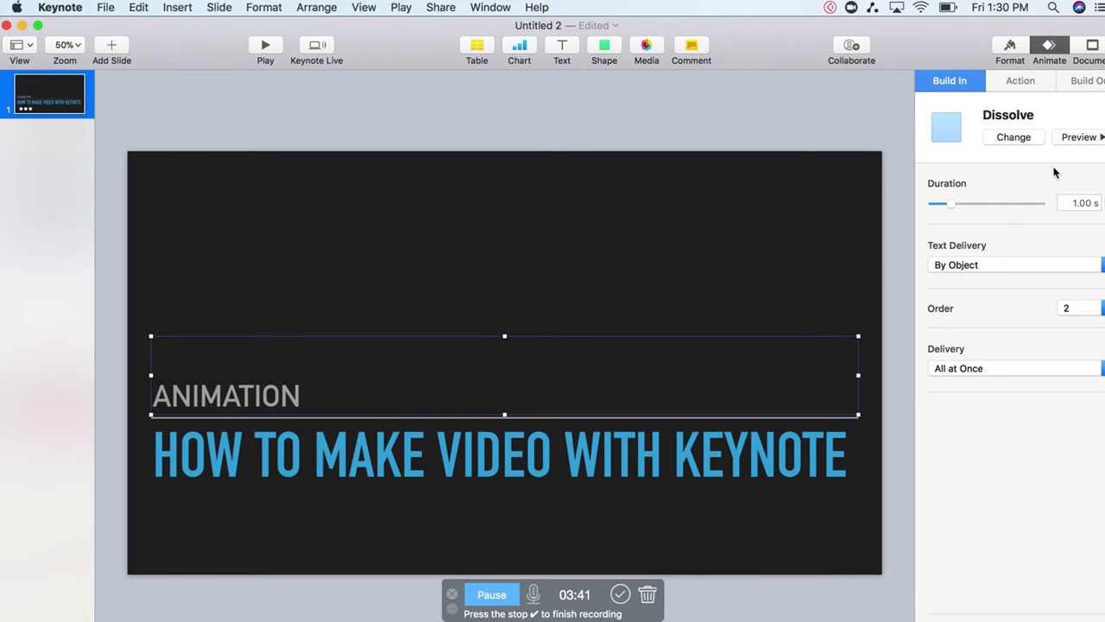
click(1076, 142)
drag(953, 204, 979, 208)
click(1070, 143)
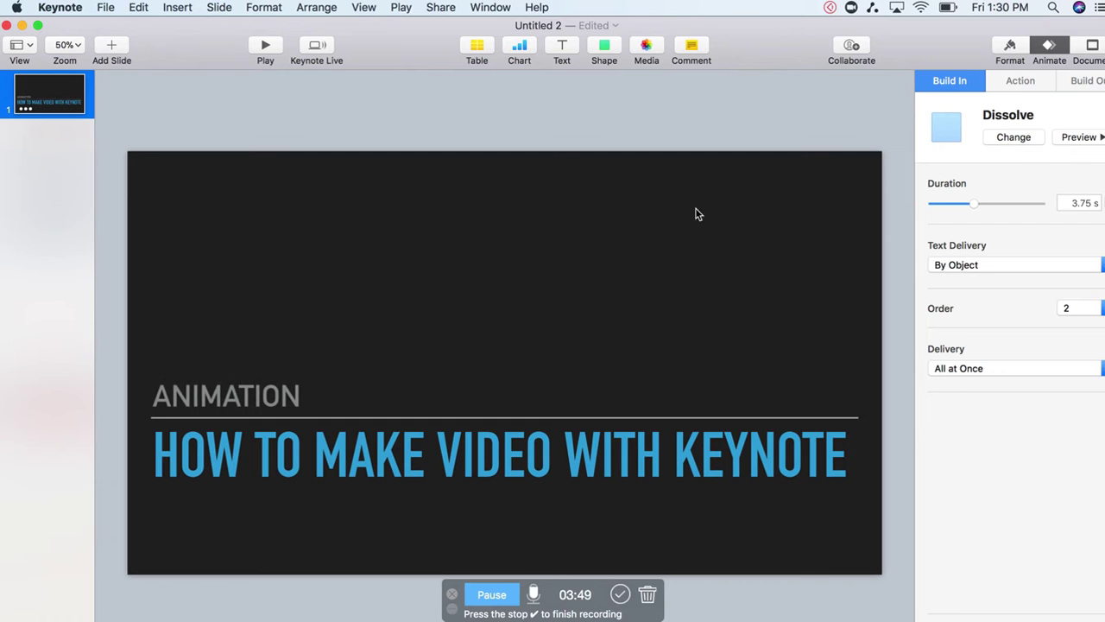
- Set the first slide's transition to start automatically and apply the Page Flip transition effect
click(449, 238)
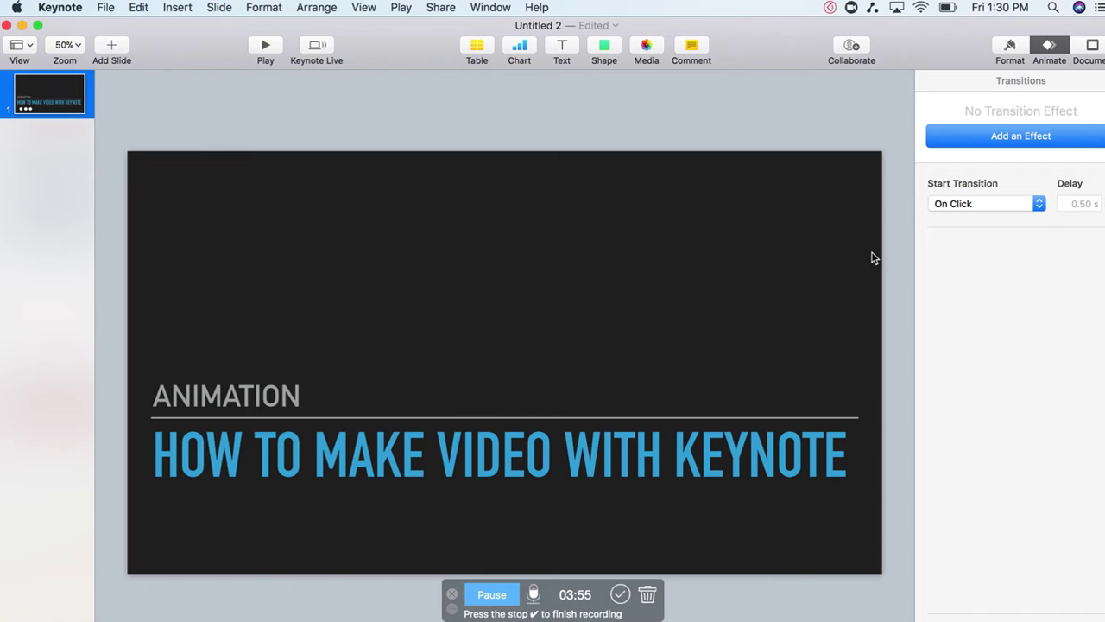
click(944, 208)
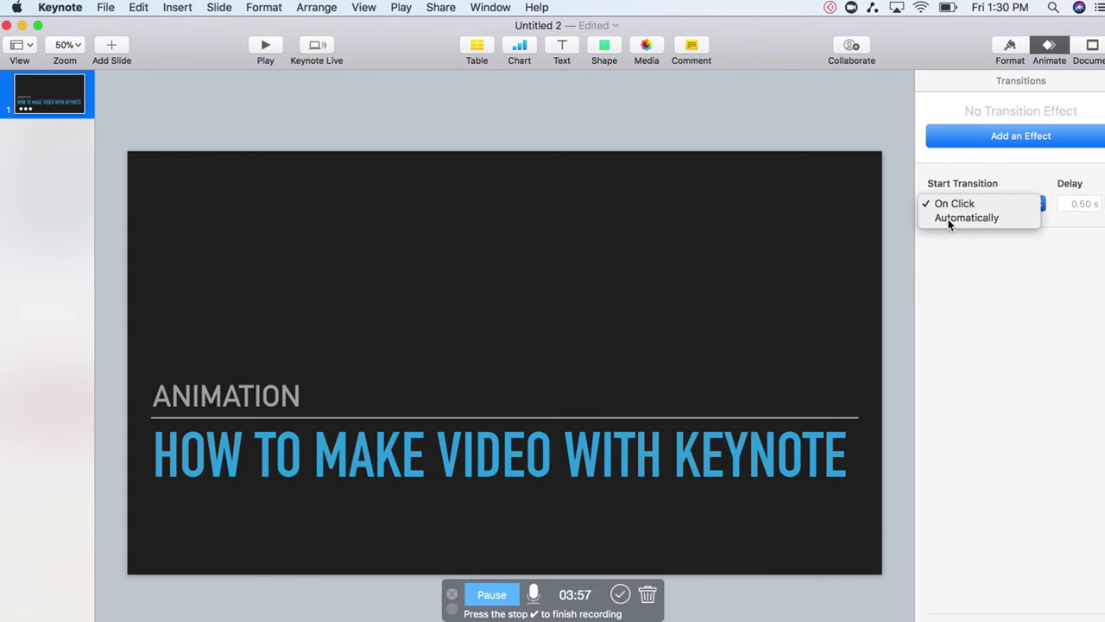
click(950, 220)
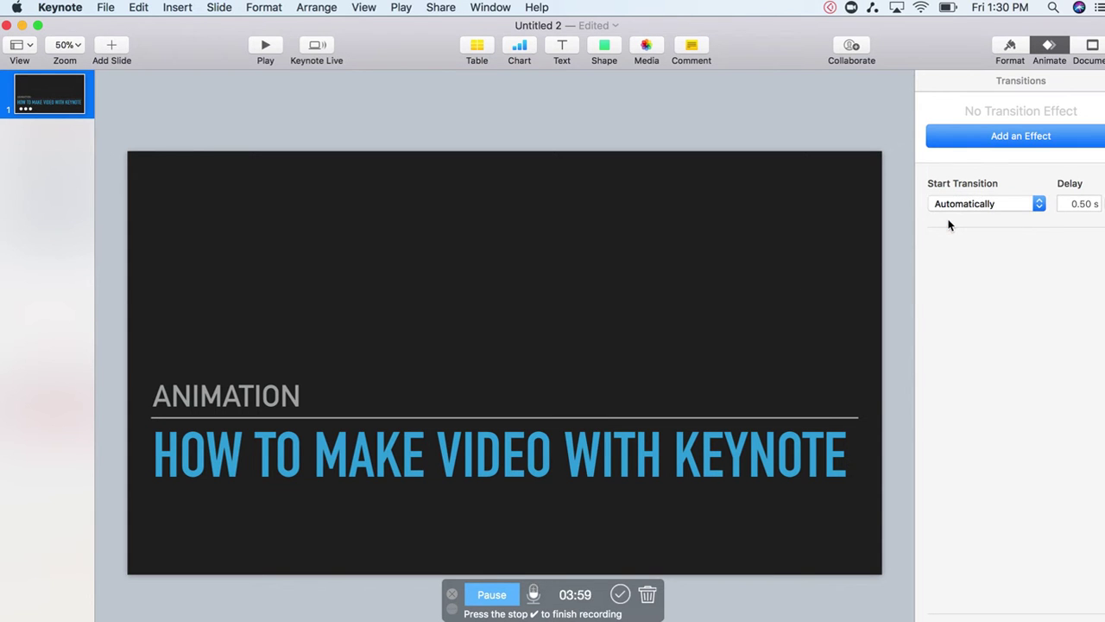
click(980, 141)
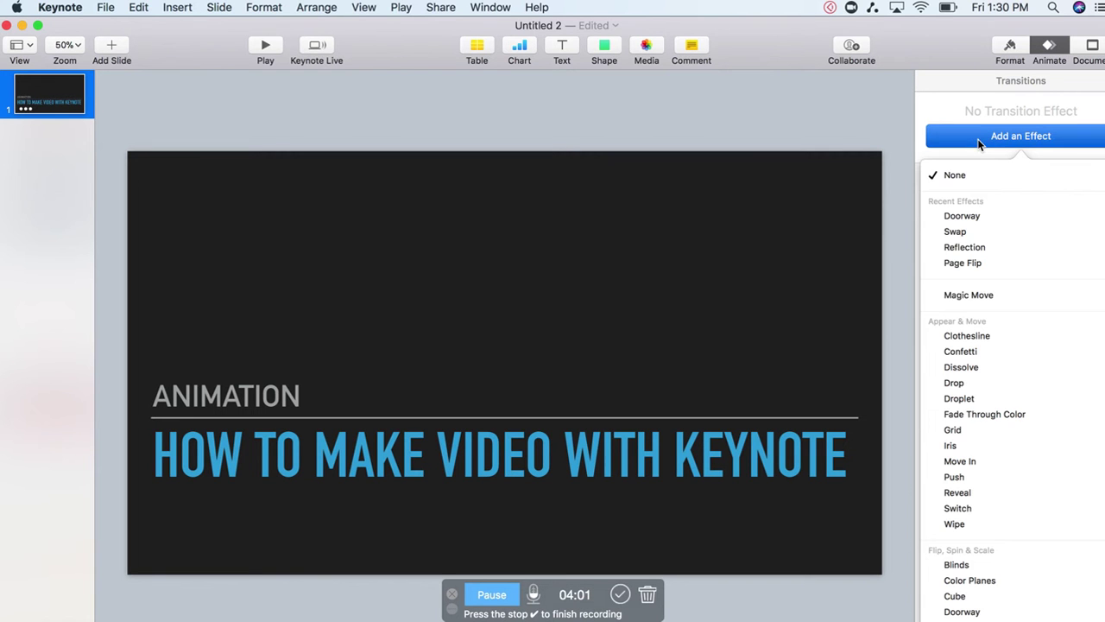
click(964, 263)
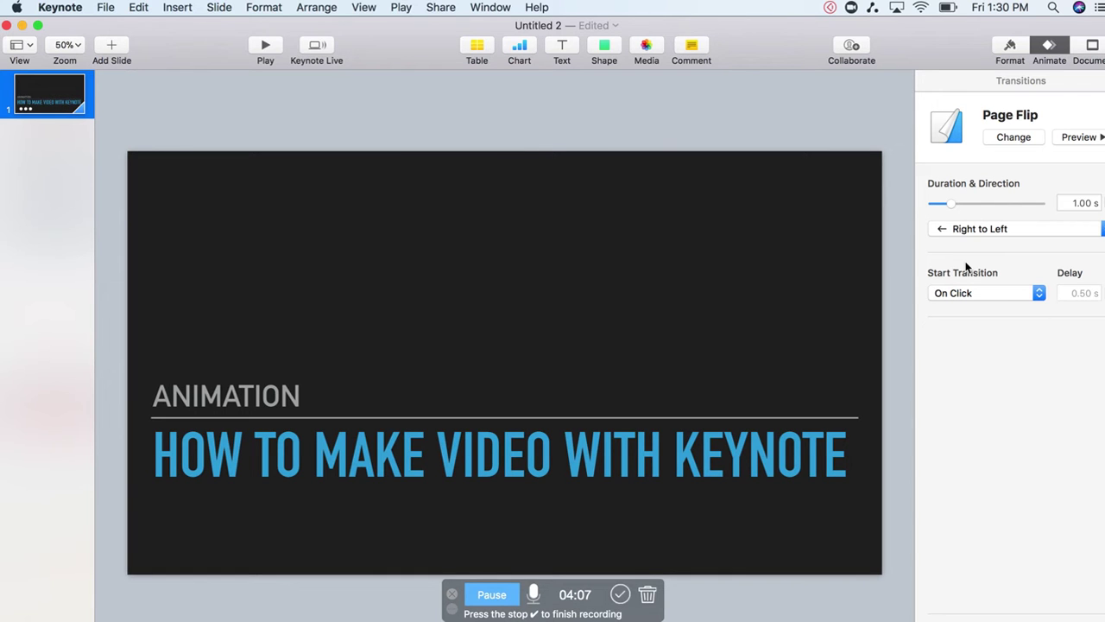
- Add a second slide using the dark Blank layout
click(110, 45)
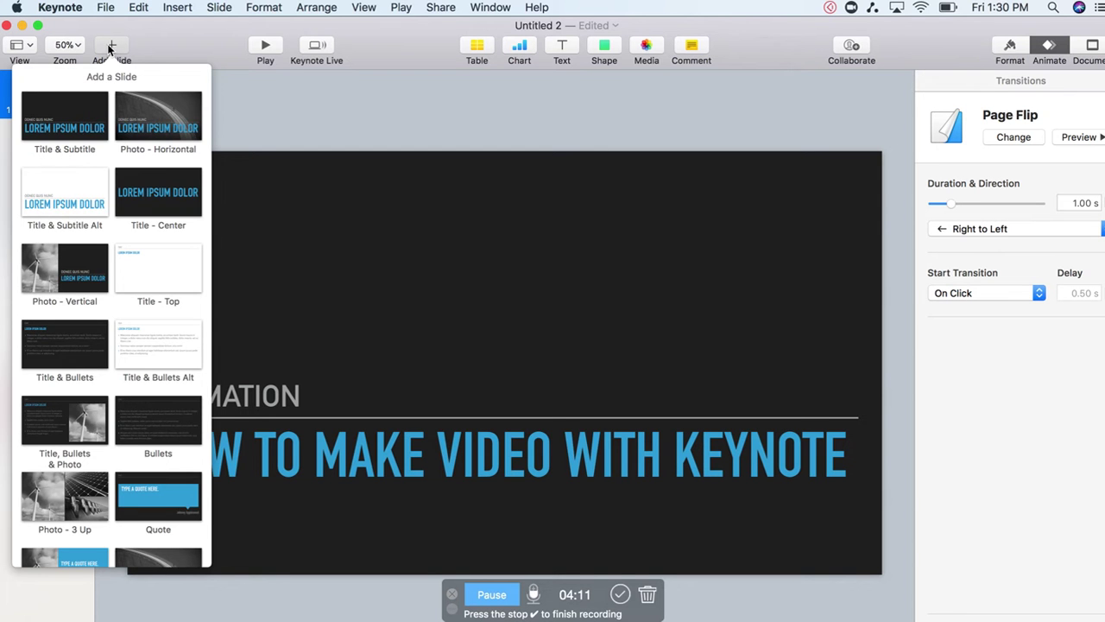
scroll(104, 259, down, 5)
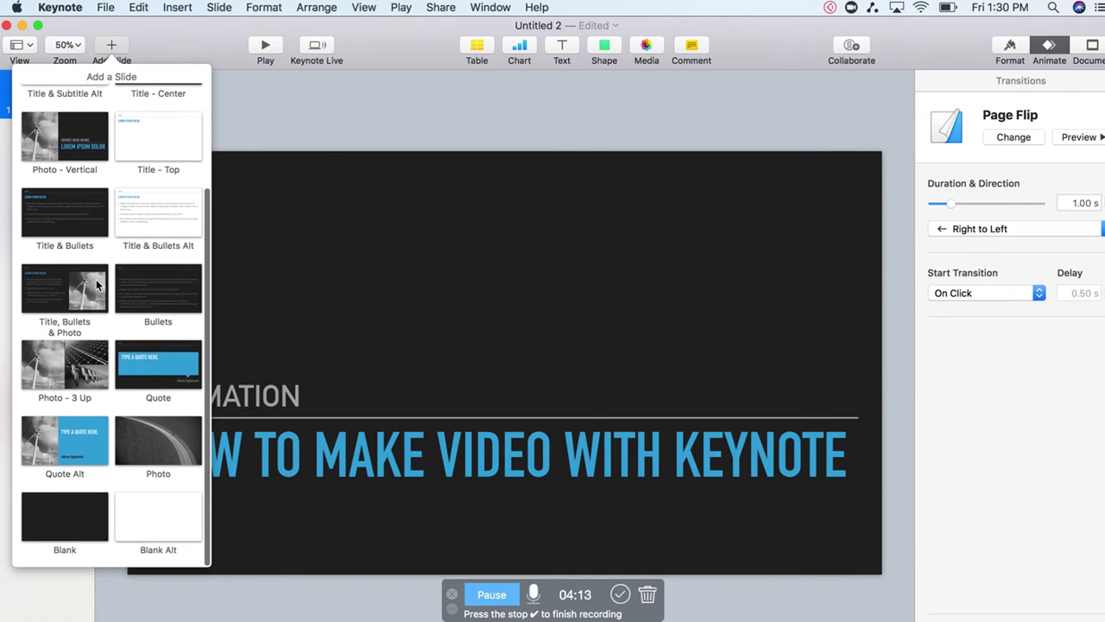
click(62, 510)
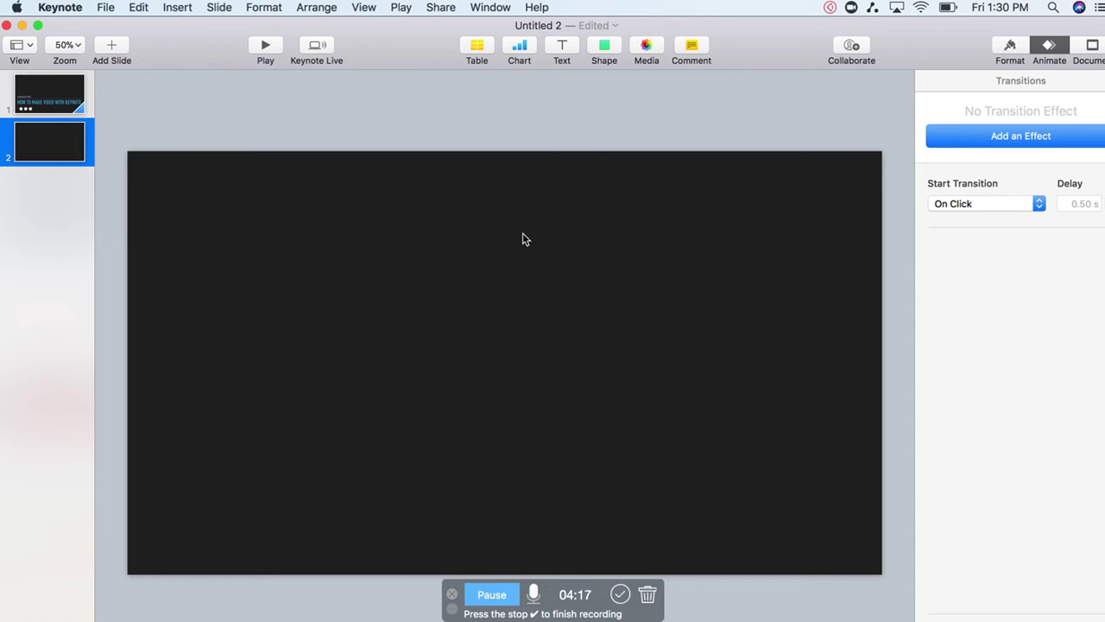
- Insert the pushpin shape from the Objects category onto the blank slide
click(608, 46)
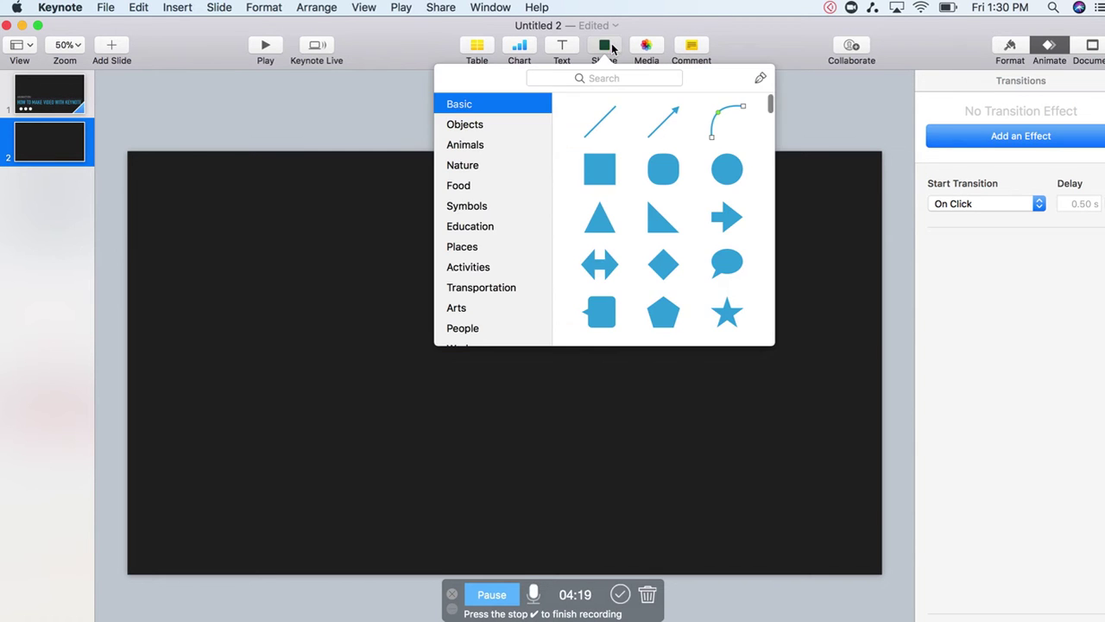
scroll(646, 202, down, 5)
scroll(647, 202, down, 8)
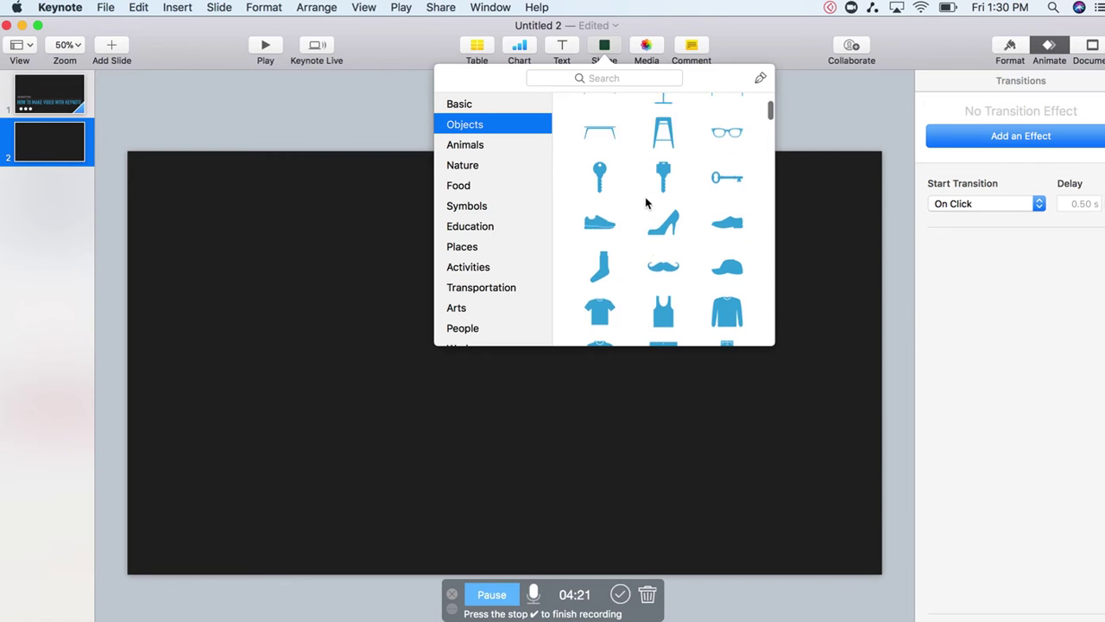
scroll(646, 202, up, 2)
scroll(647, 202, down, 6)
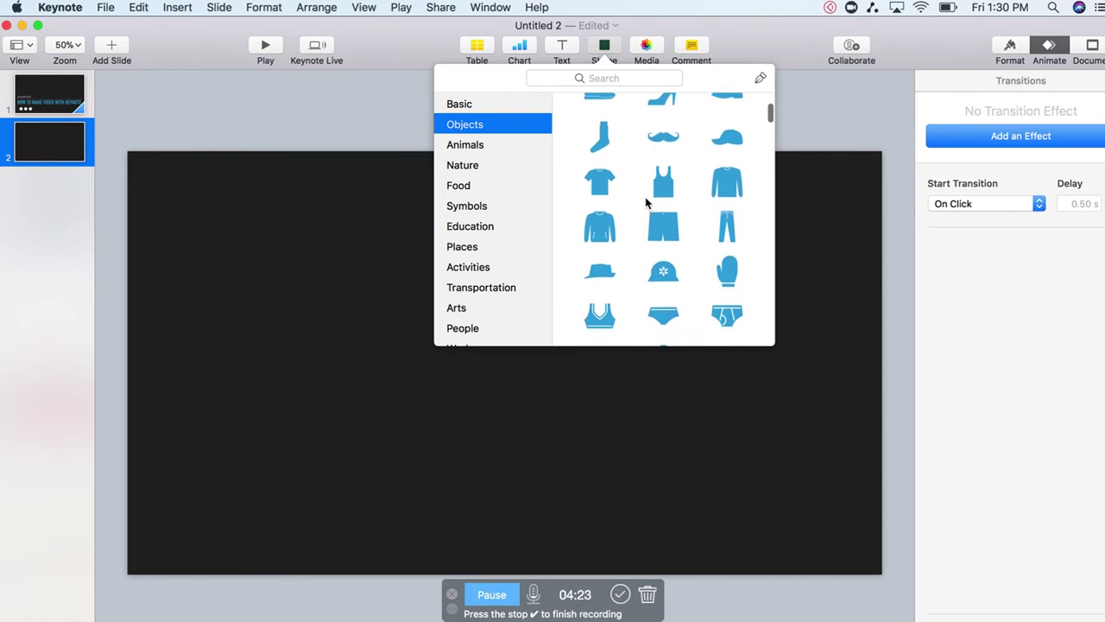
scroll(647, 202, up, 2)
scroll(647, 202, up, 3)
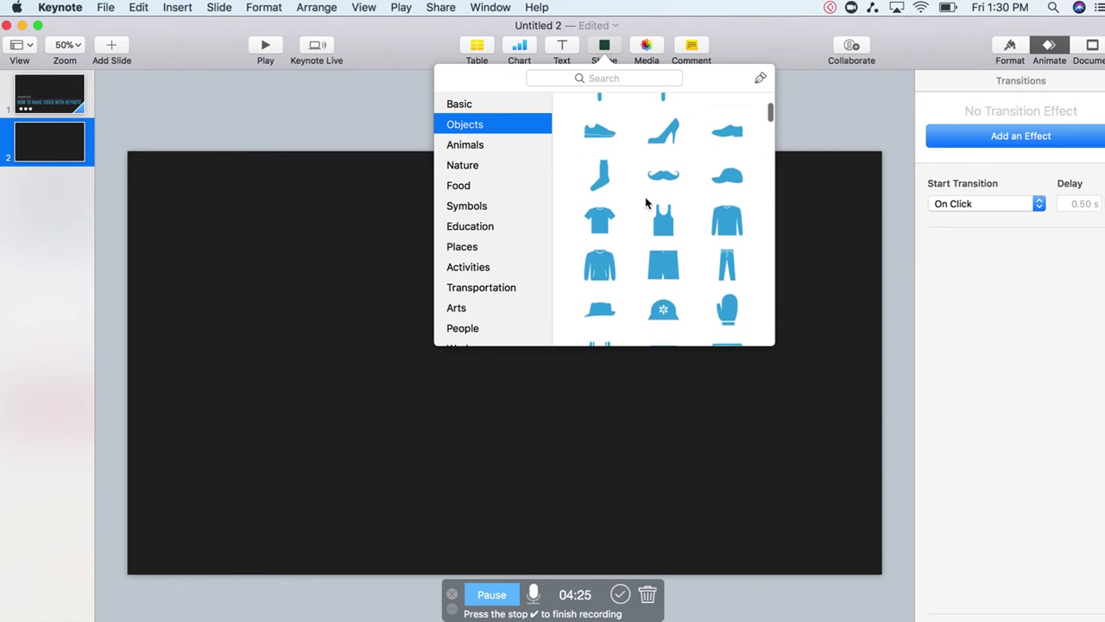
scroll(646, 202, down, 8)
scroll(645, 202, down, 3)
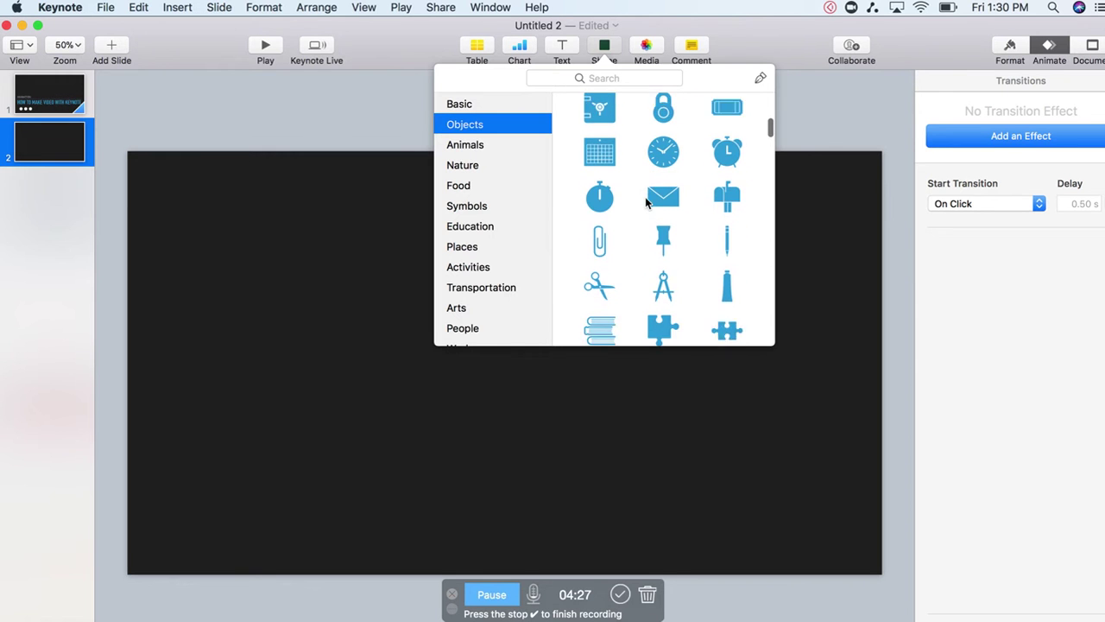
click(665, 221)
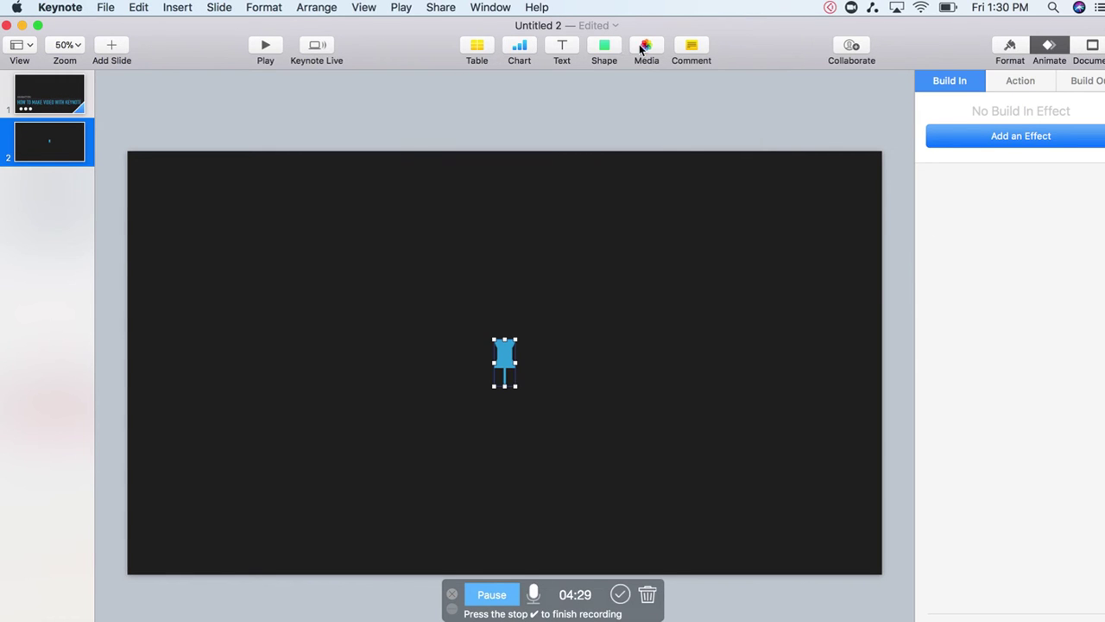
- Insert the scissors shape from the Objects category onto the second slide
click(608, 50)
scroll(631, 210, down, 2)
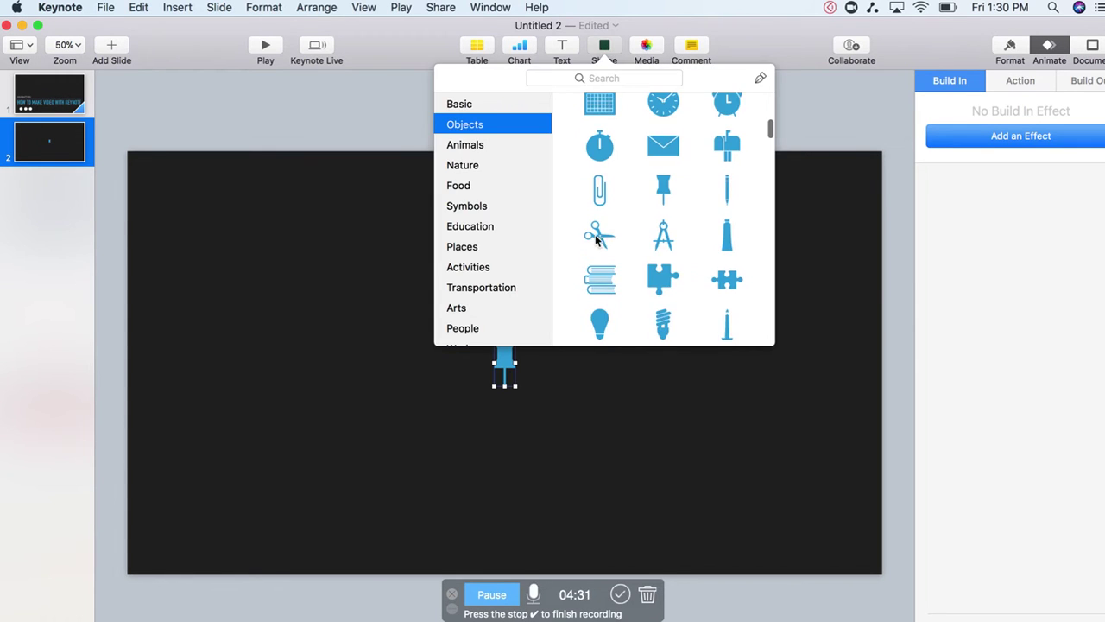
click(596, 237)
- Insert the spiral light bulb shape from the Objects category and place it to the right of the pushpin and scissors
click(612, 55)
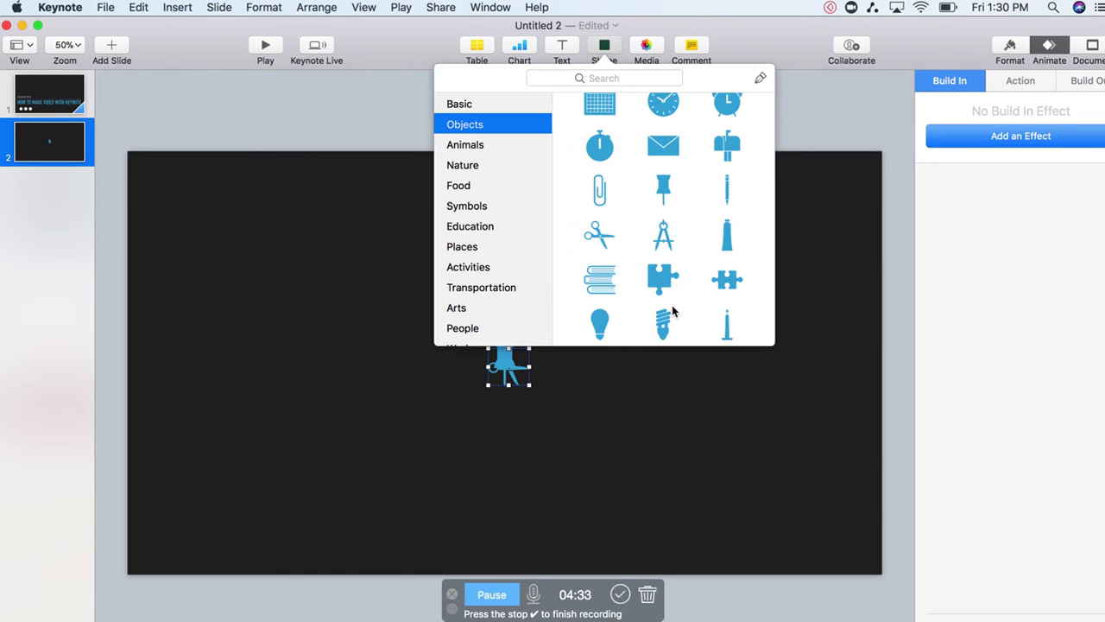
scroll(670, 297, down, 3)
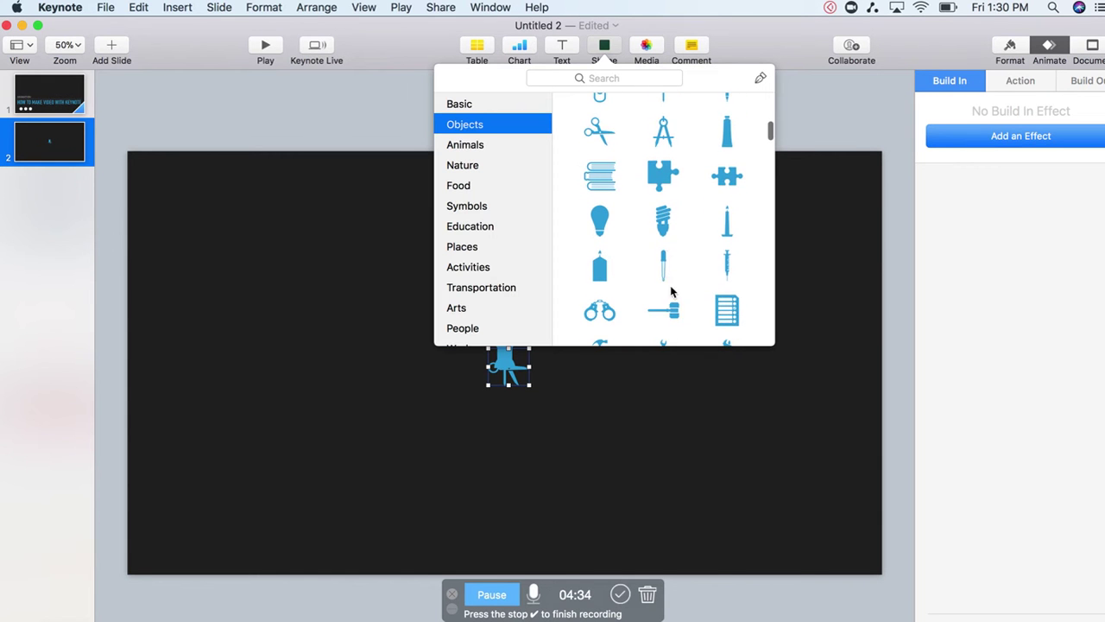
click(663, 222)
drag(510, 375, 602, 387)
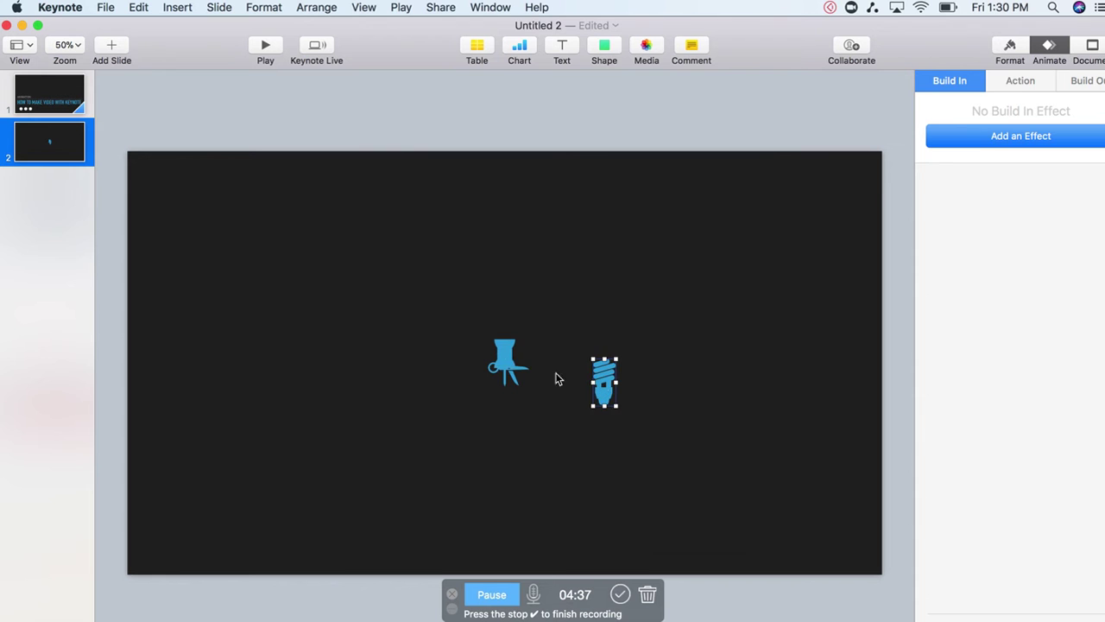
- Enlarge the scissors across the slide's upper left, the pushpin at the lower centre and the light bulb on the right
drag(504, 356, 148, 178)
drag(348, 338, 477, 451)
drag(508, 362, 462, 244)
drag(496, 304, 499, 414)
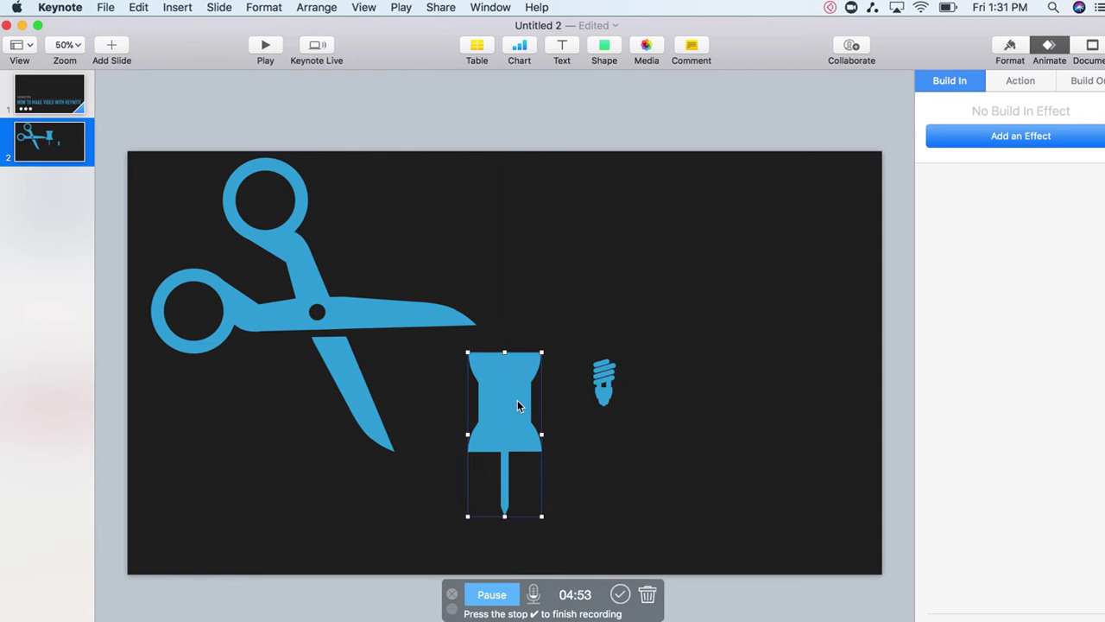
click(596, 384)
drag(615, 358, 762, 228)
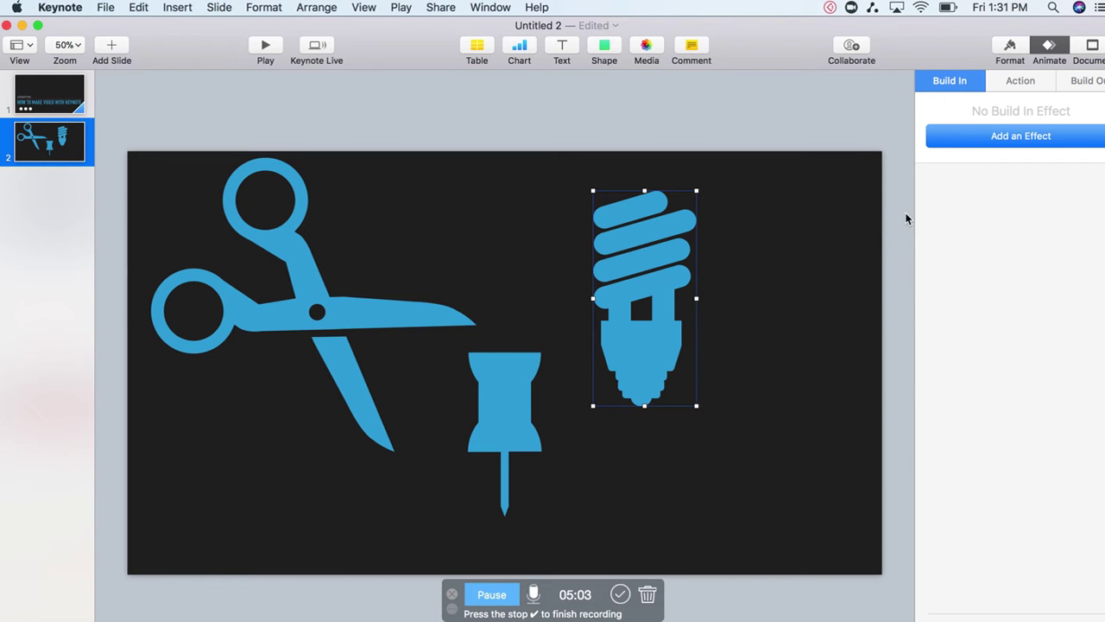
- Add the Fireworks build-in effect to the scissors shape
click(328, 304)
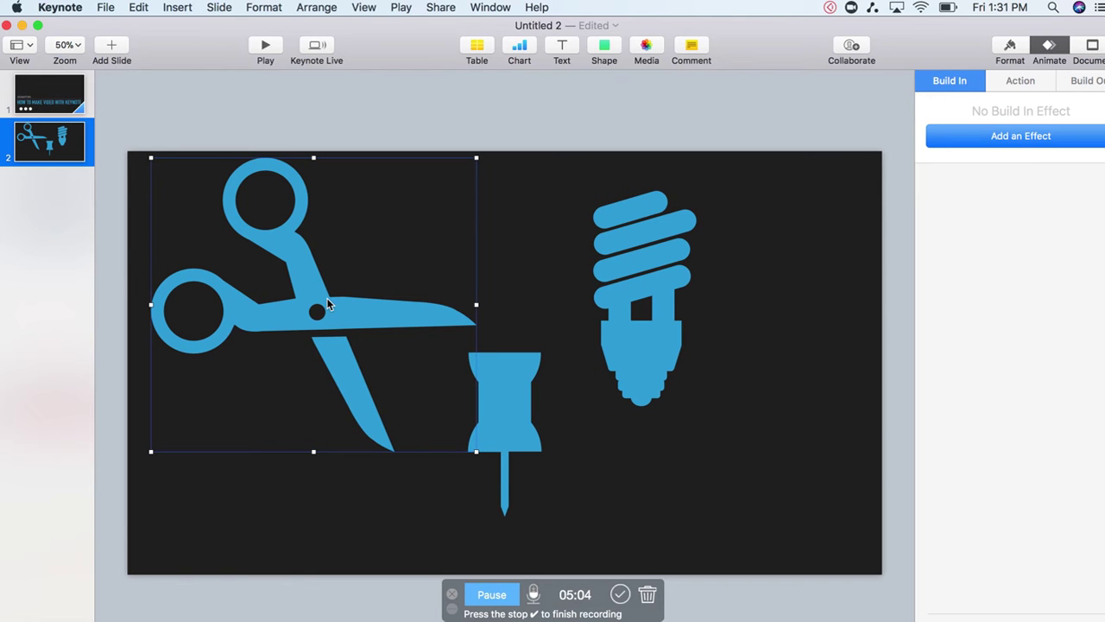
click(1017, 140)
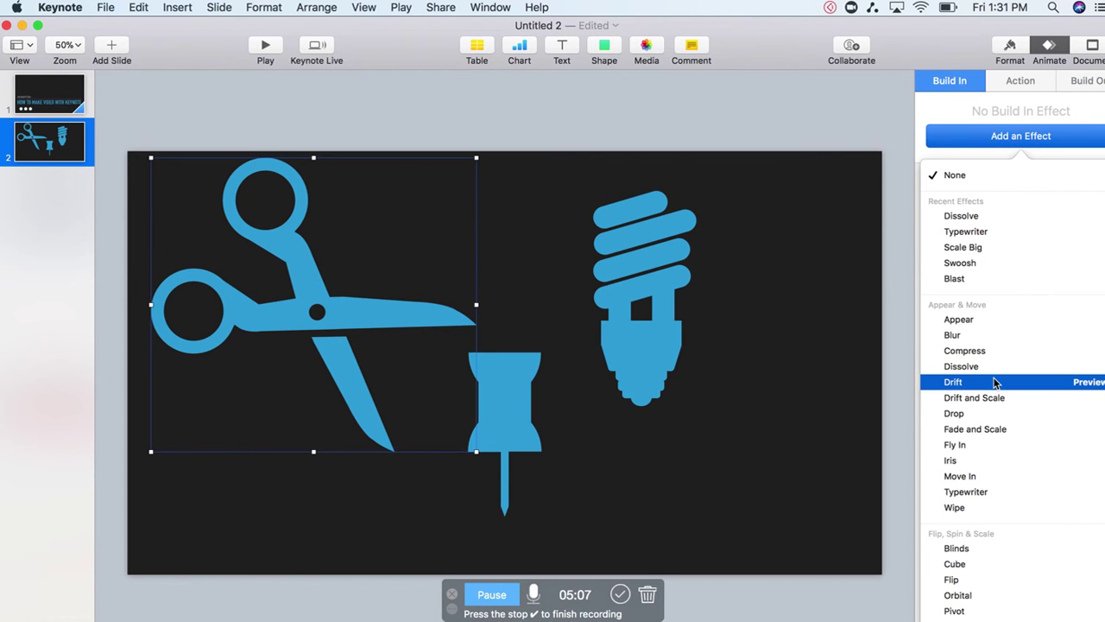
scroll(994, 382, down, 8)
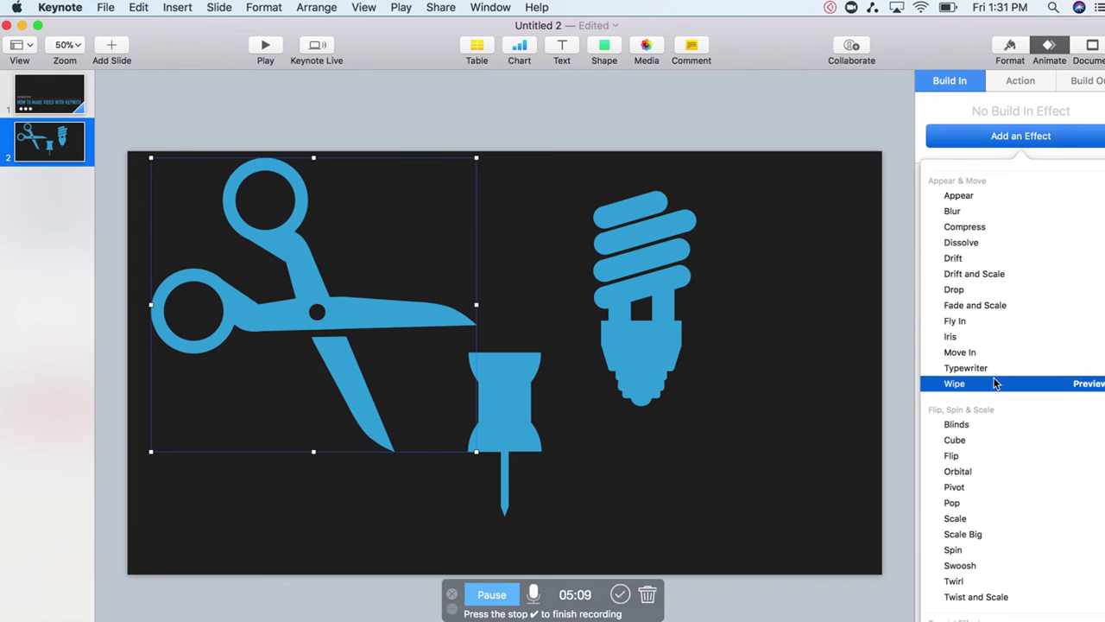
scroll(995, 383, down, 2)
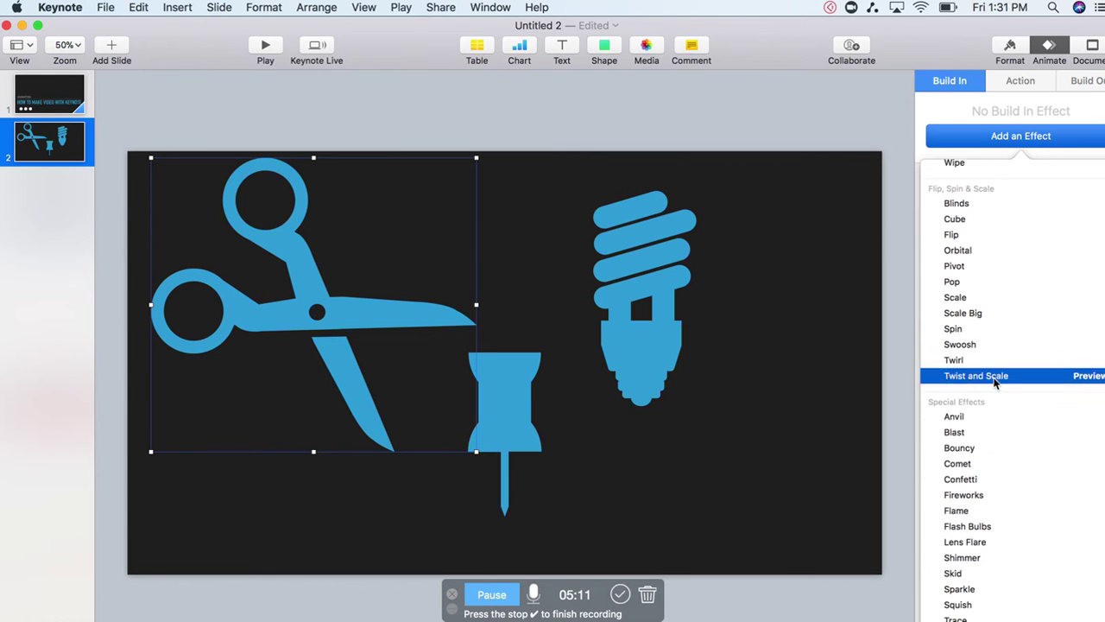
click(978, 487)
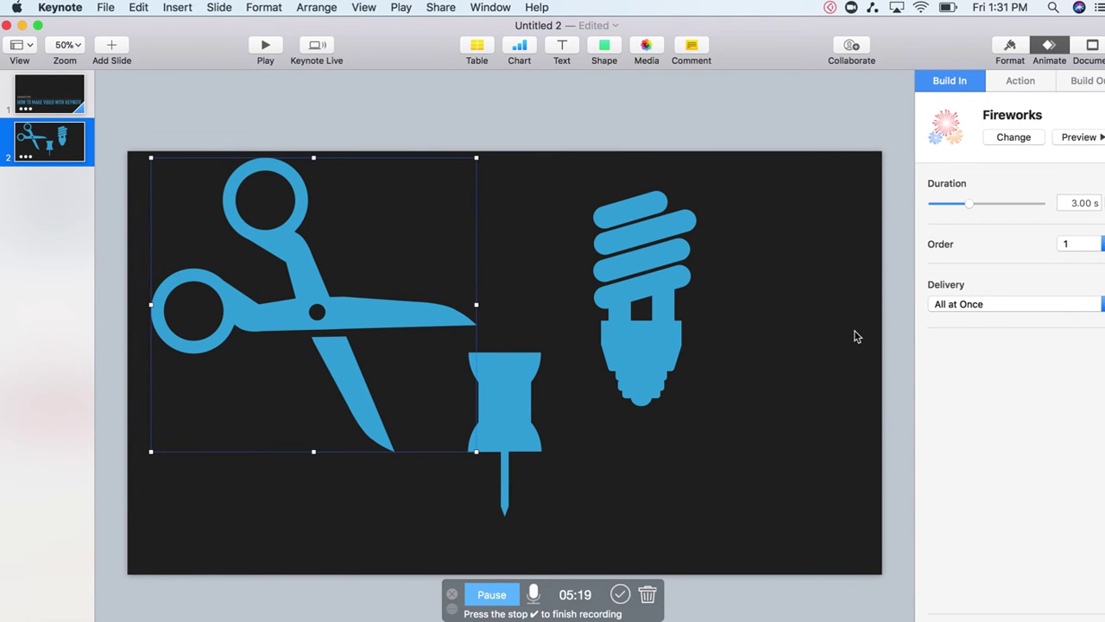
- Add the Squish build-in effect to the pushpin shape
click(522, 413)
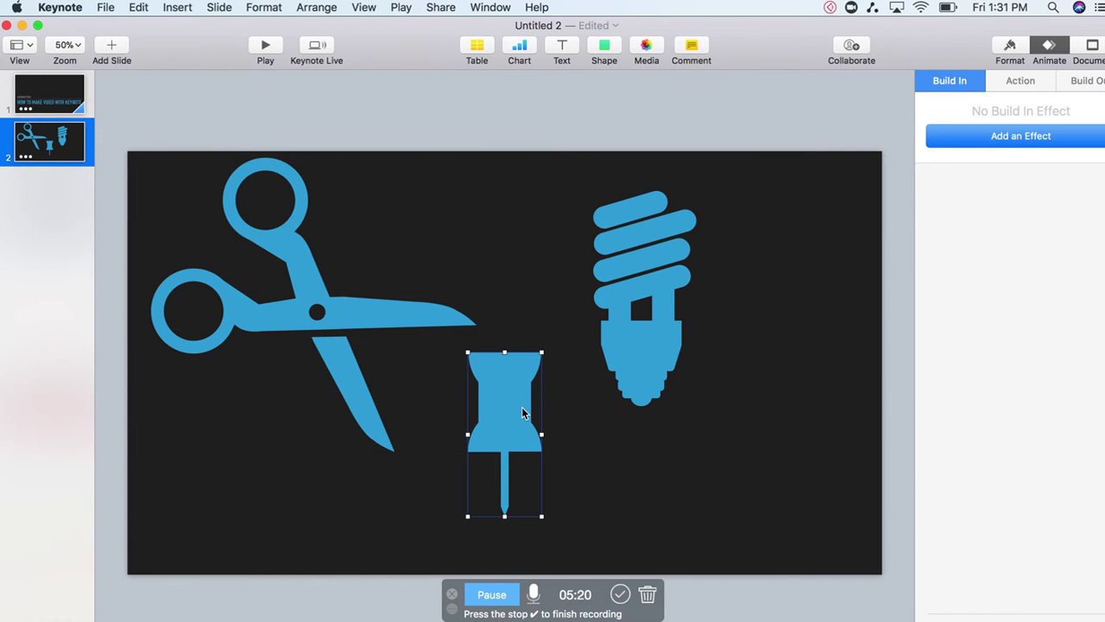
click(976, 143)
scroll(984, 352, down, 10)
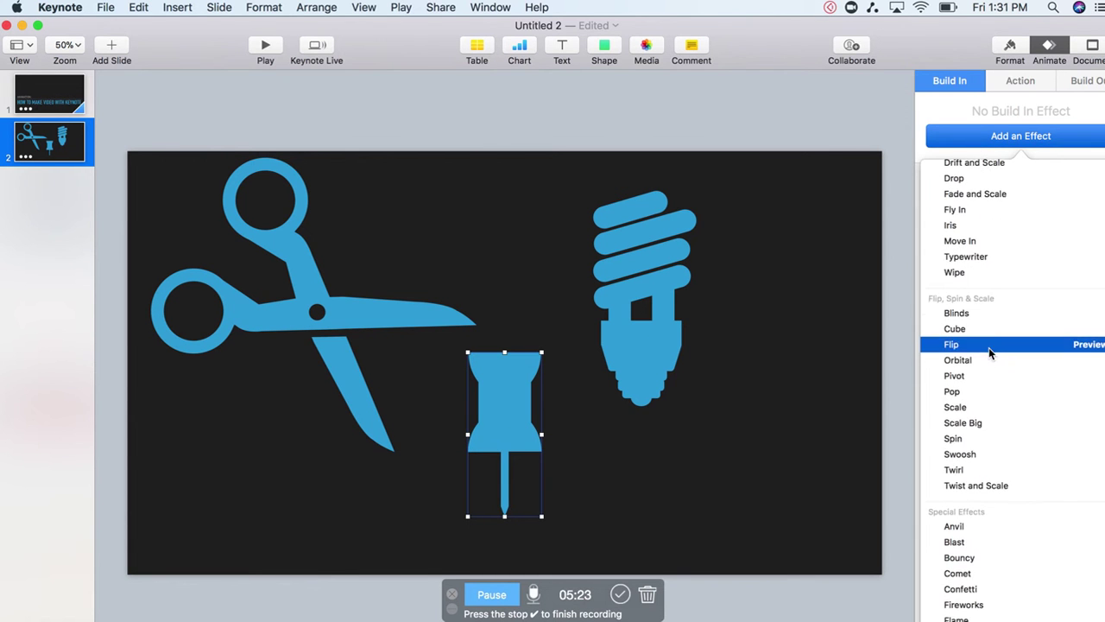
scroll(991, 354, down, 3)
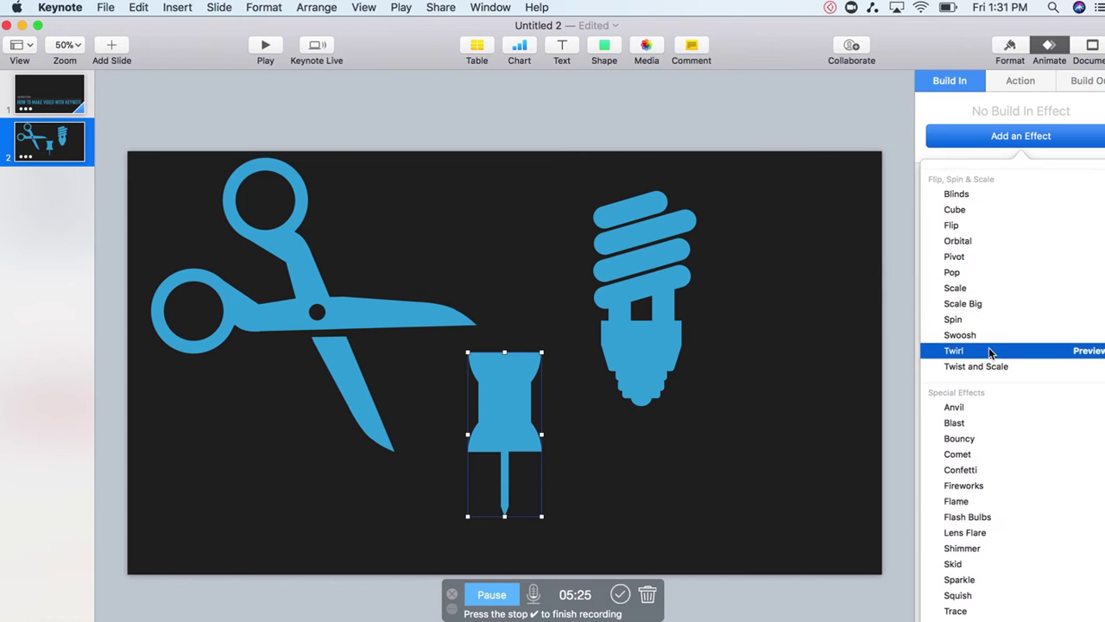
click(958, 595)
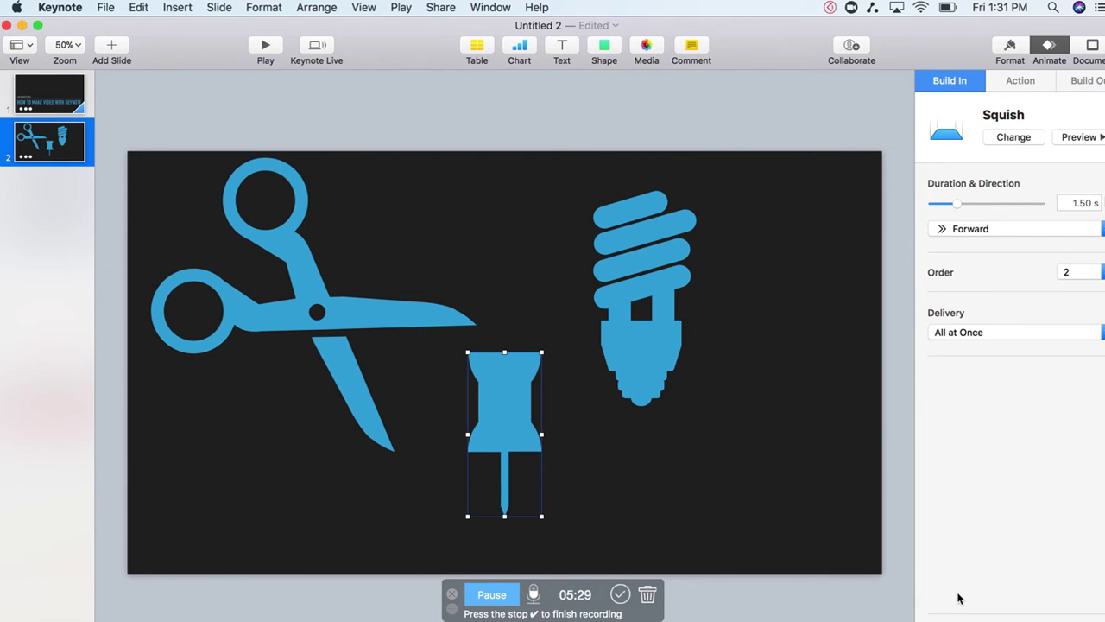
- Add the Cube build-in effect to the light bulb shape
click(669, 317)
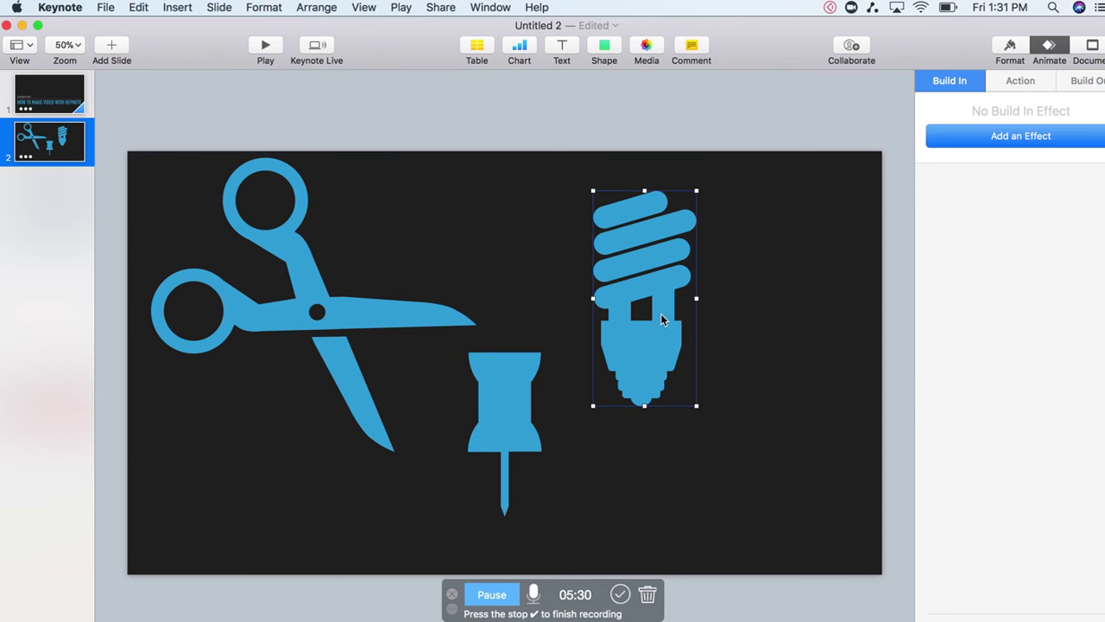
click(971, 144)
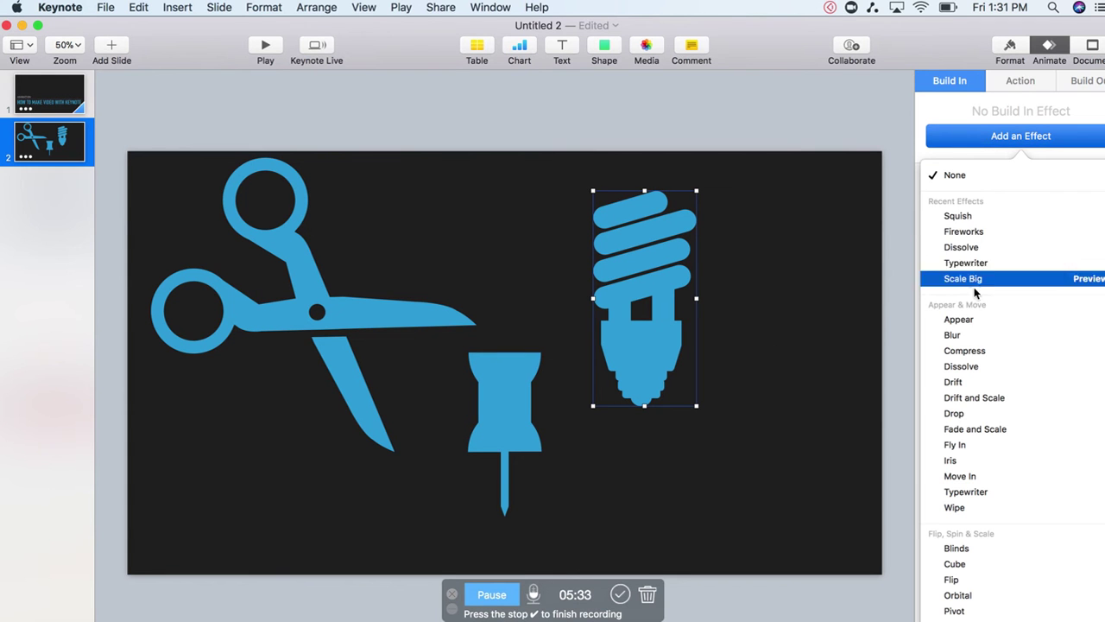
scroll(974, 447, down, 2)
click(954, 497)
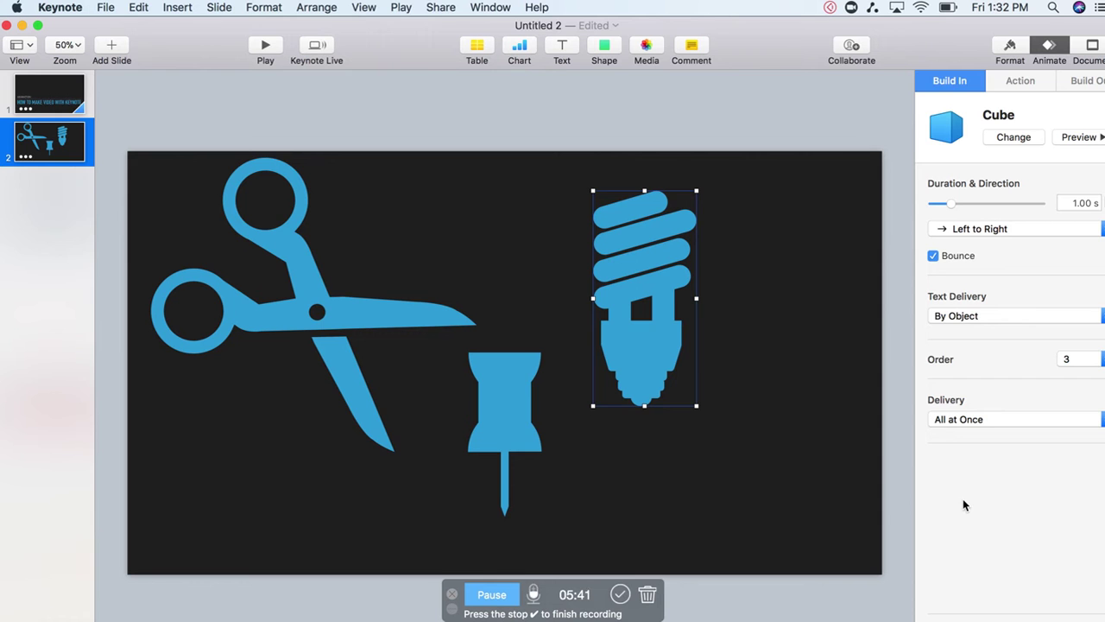
- Set the second slide's transition to start automatically and apply the Doorway transition effect
click(269, 434)
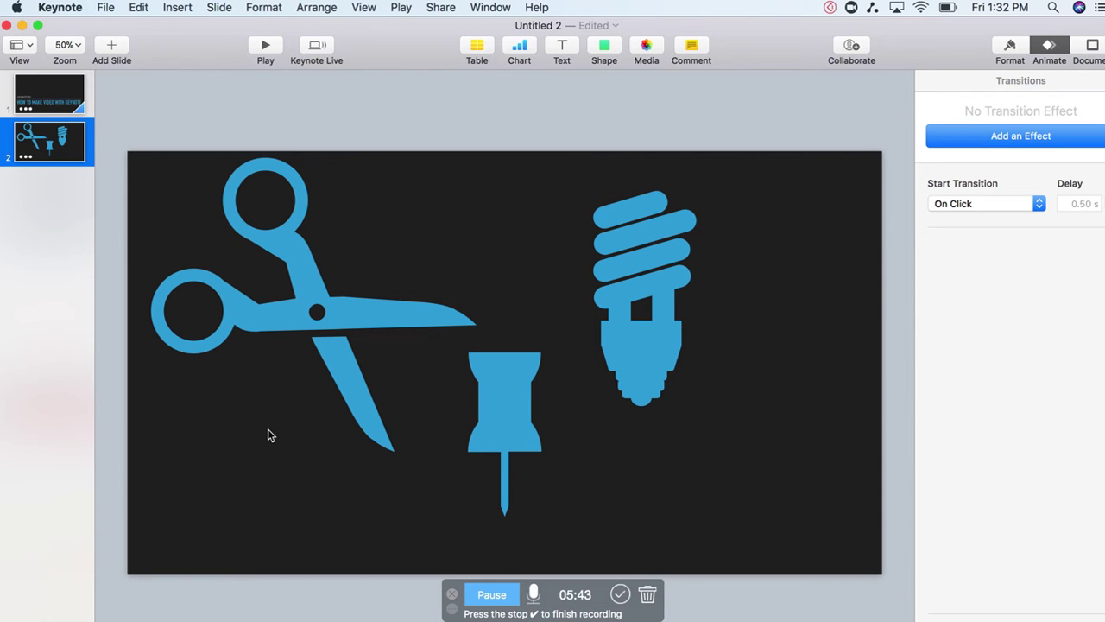
click(963, 204)
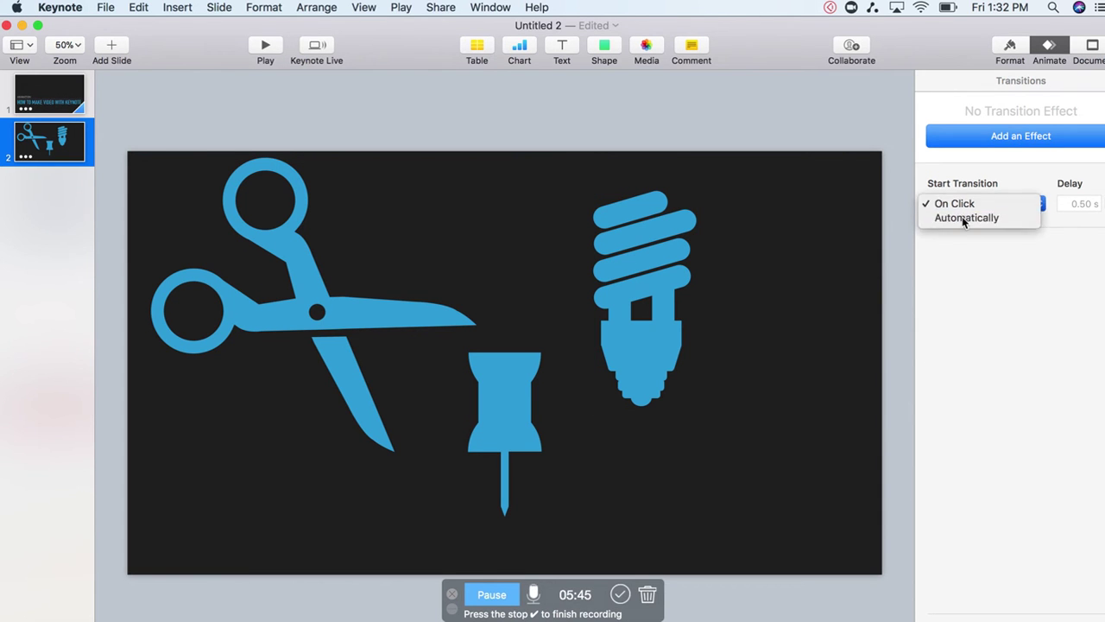
click(965, 219)
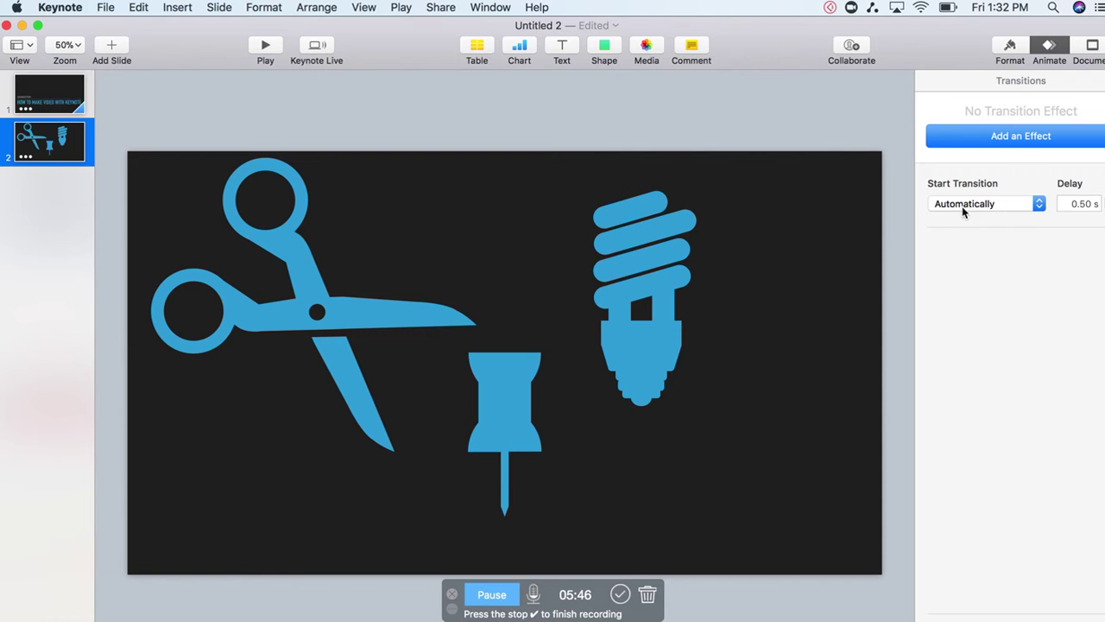
click(977, 138)
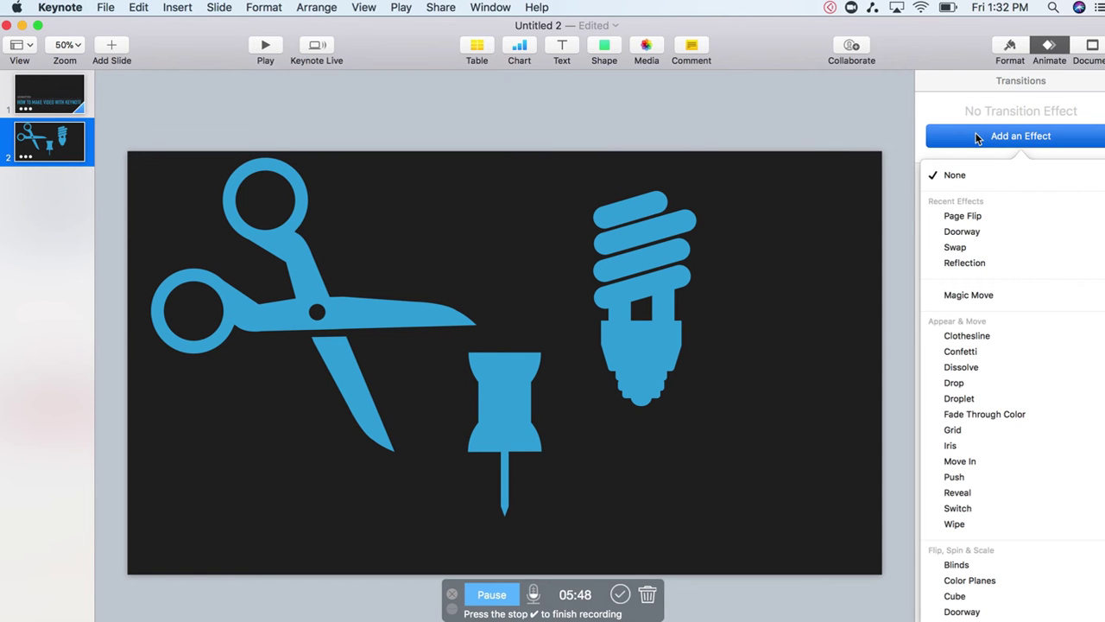
click(970, 229)
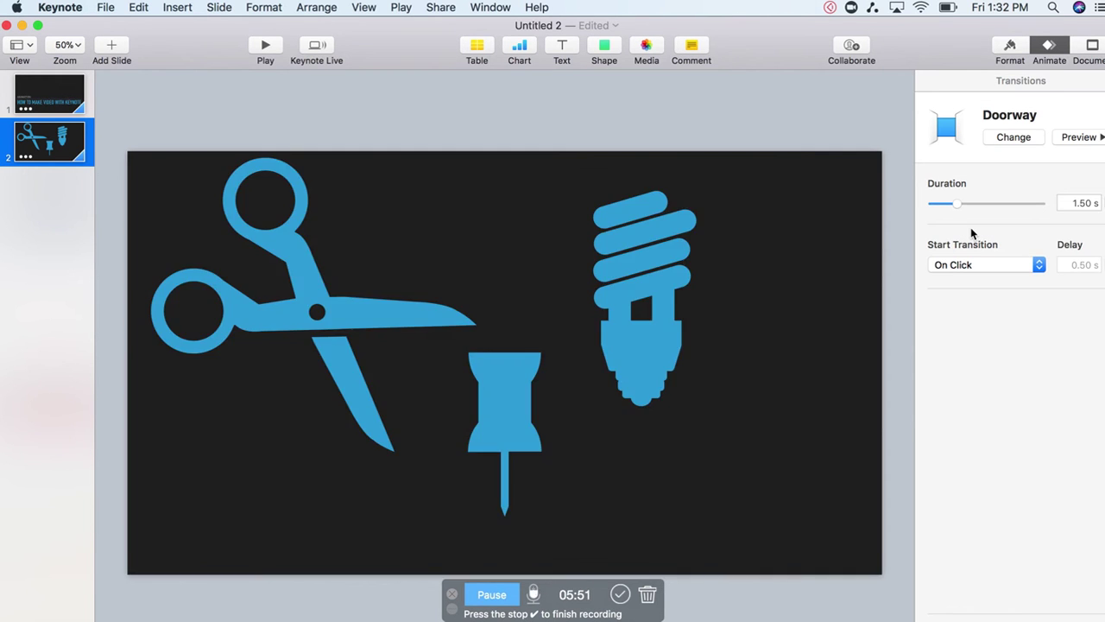
- Add a third slide with the Photo - 3 Up layout and replace its wind turbine photo with the pencil drawing of a face
click(110, 48)
scroll(111, 257, down, 5)
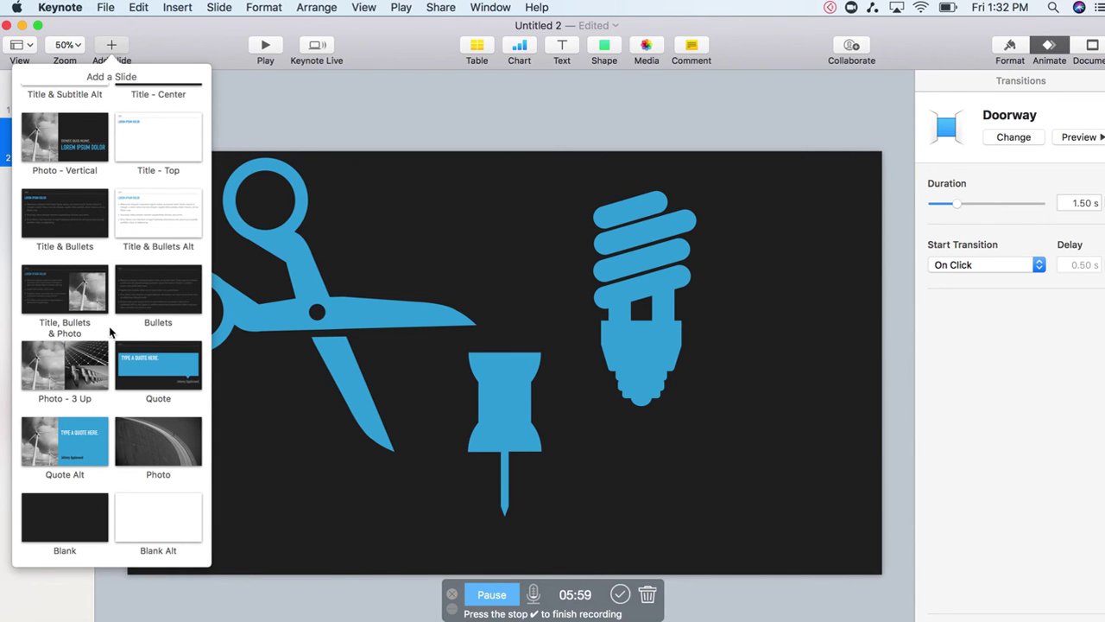
click(64, 366)
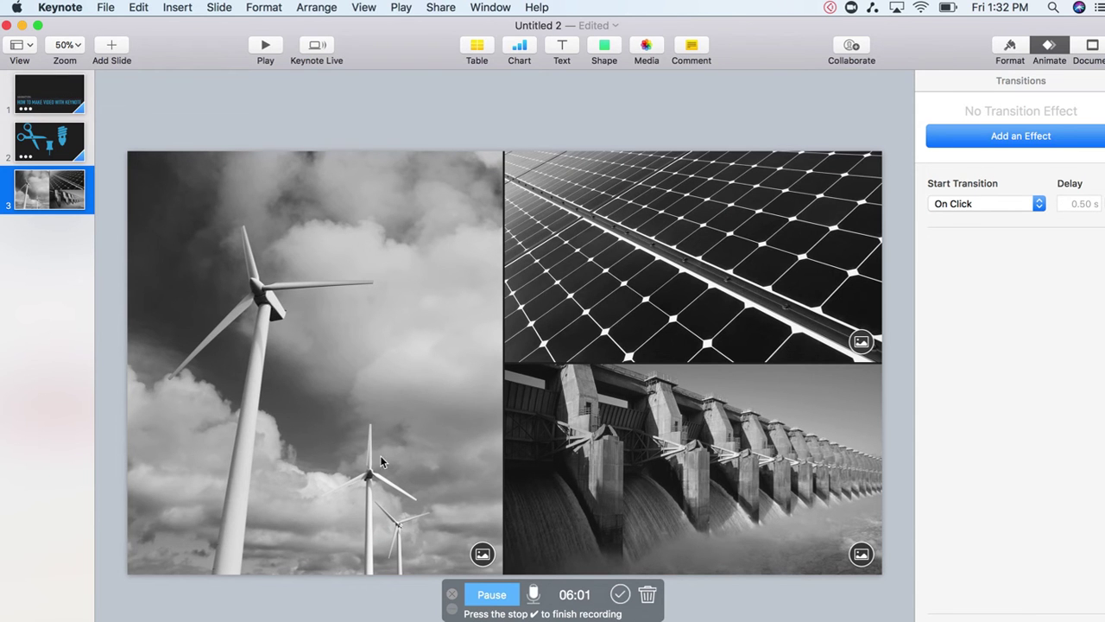
click(481, 555)
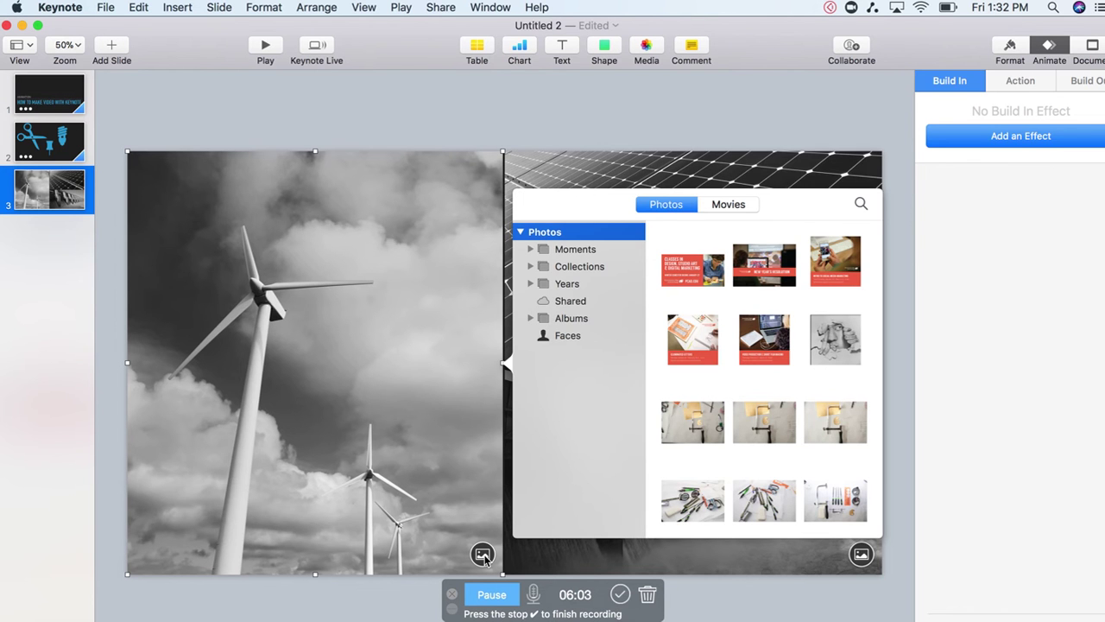
click(844, 343)
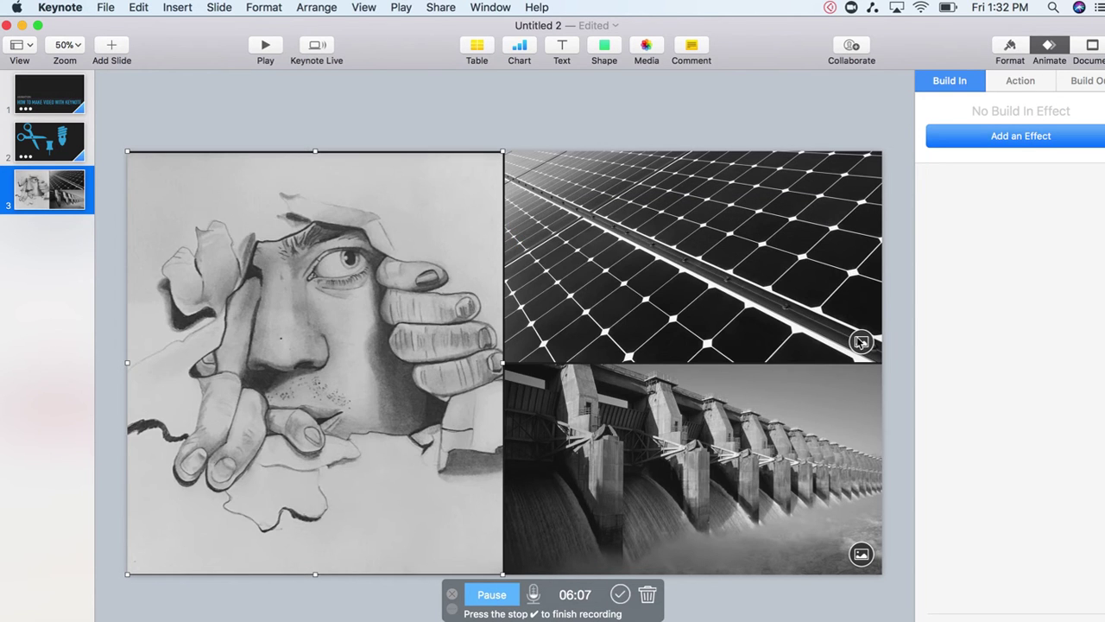
- Browse the photo library for a replacement for the solar panel photo on the third slide
click(861, 343)
scroll(438, 345, down, 2)
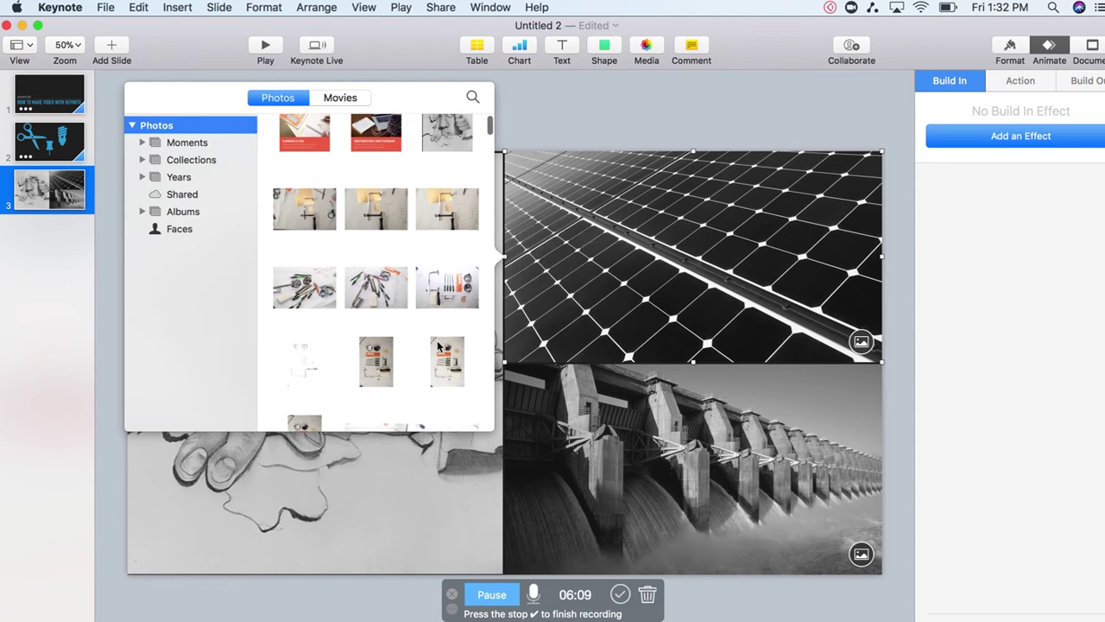